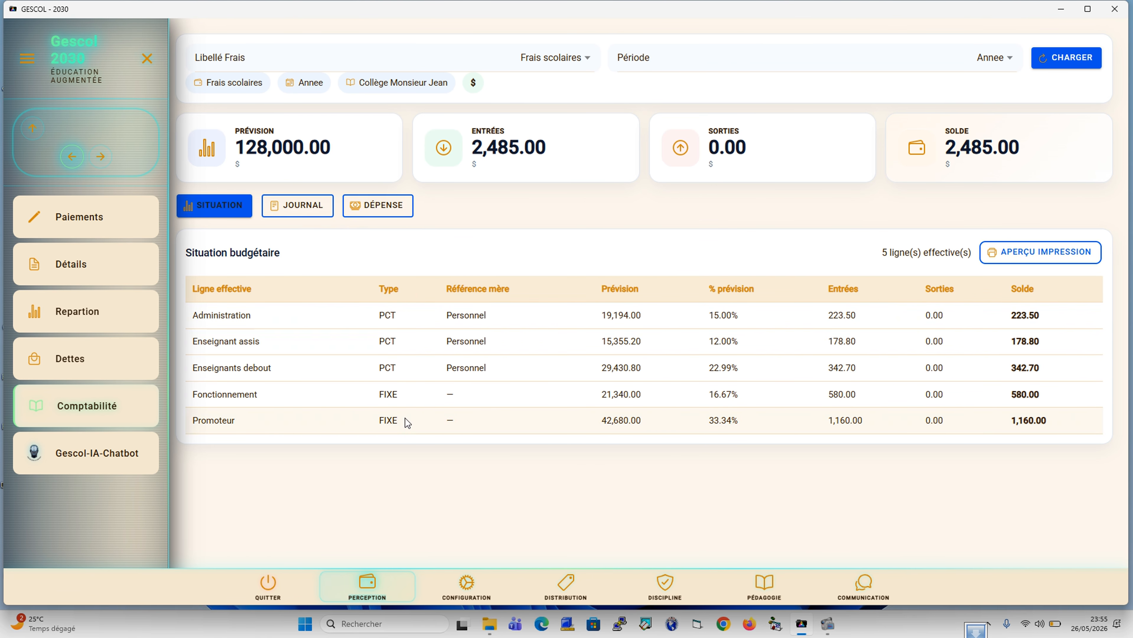
# Review the payment breakdown accumulated by date from the distribution key page, and close it
pyautogui.click(93, 315)
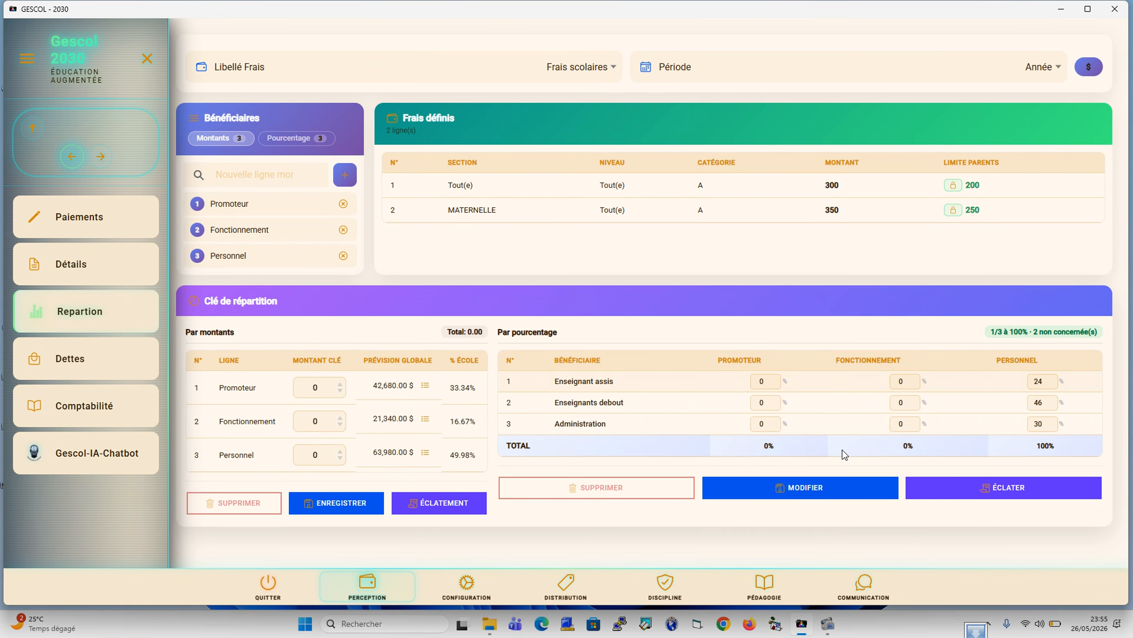
pyautogui.click(958, 493)
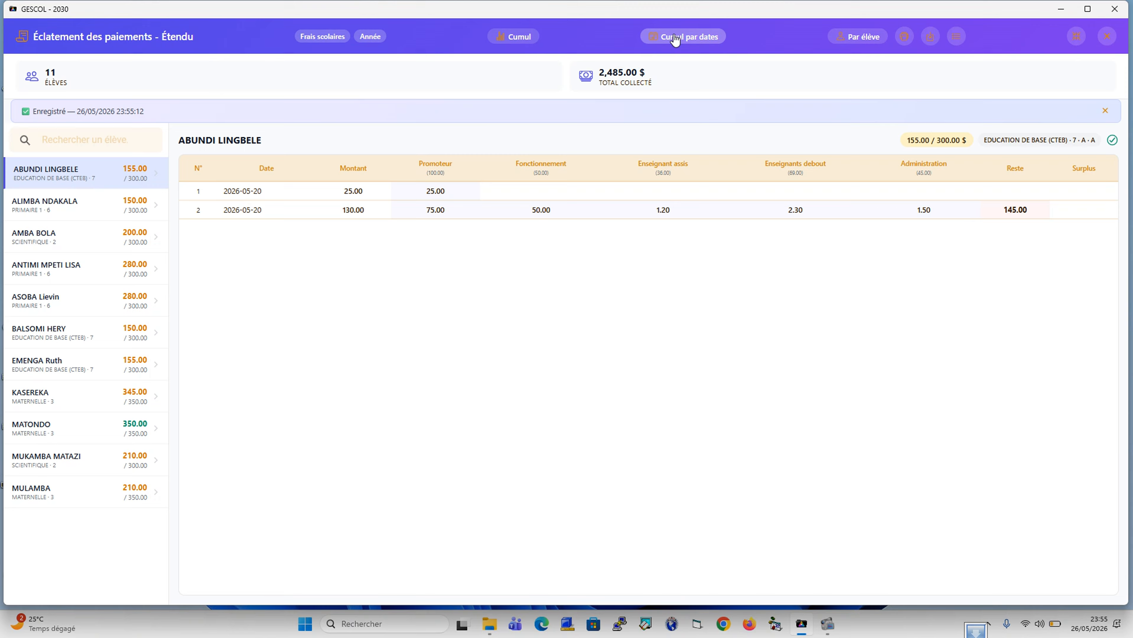
pyautogui.click(675, 38)
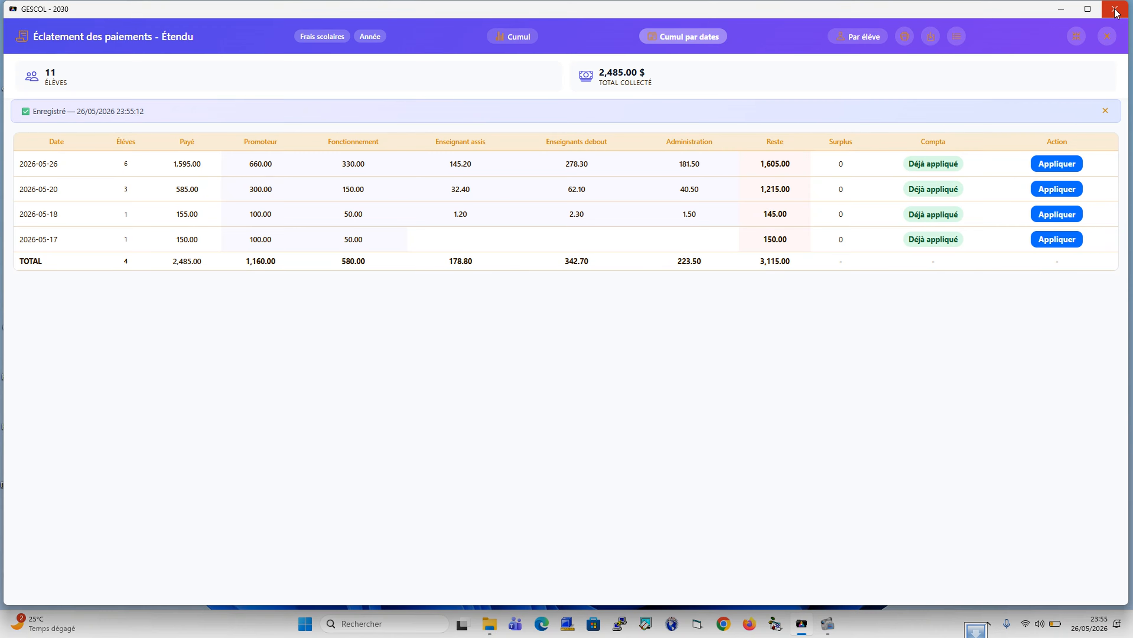
pyautogui.click(1107, 36)
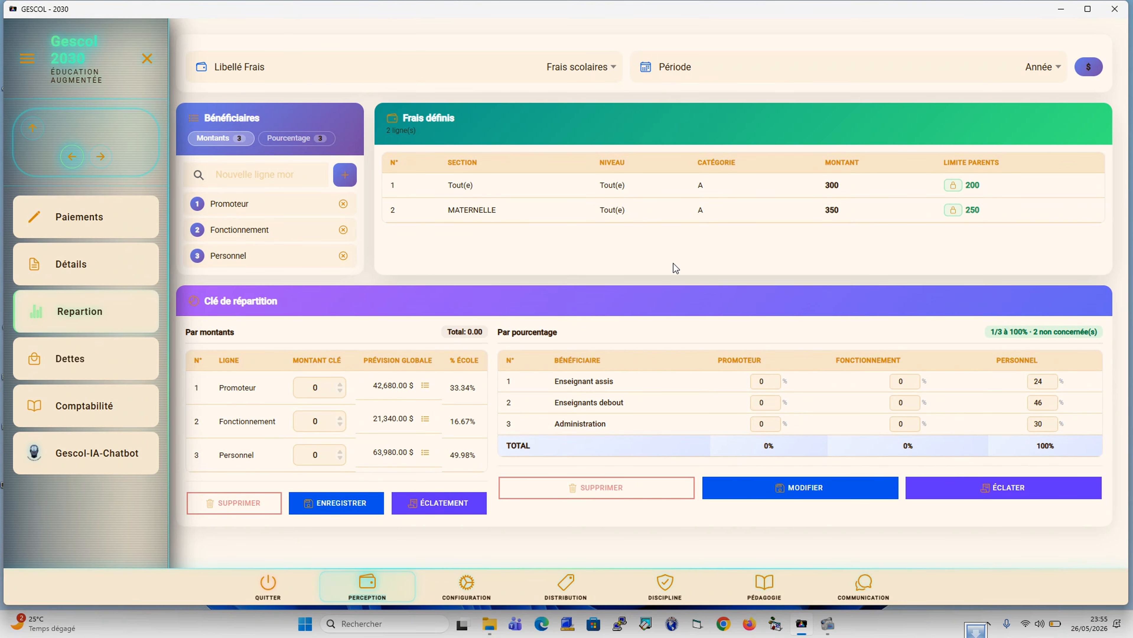
# Filter the accounting journal of operations by "pro", and clear the filter
pyautogui.click(77, 405)
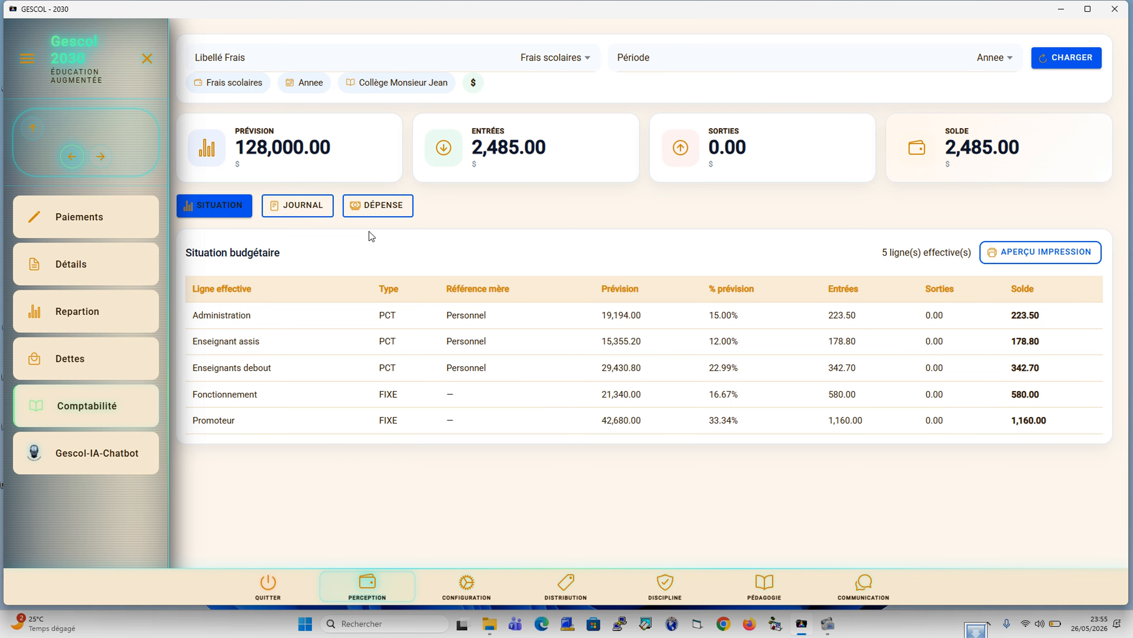
pyautogui.click(223, 207)
pyautogui.click(298, 210)
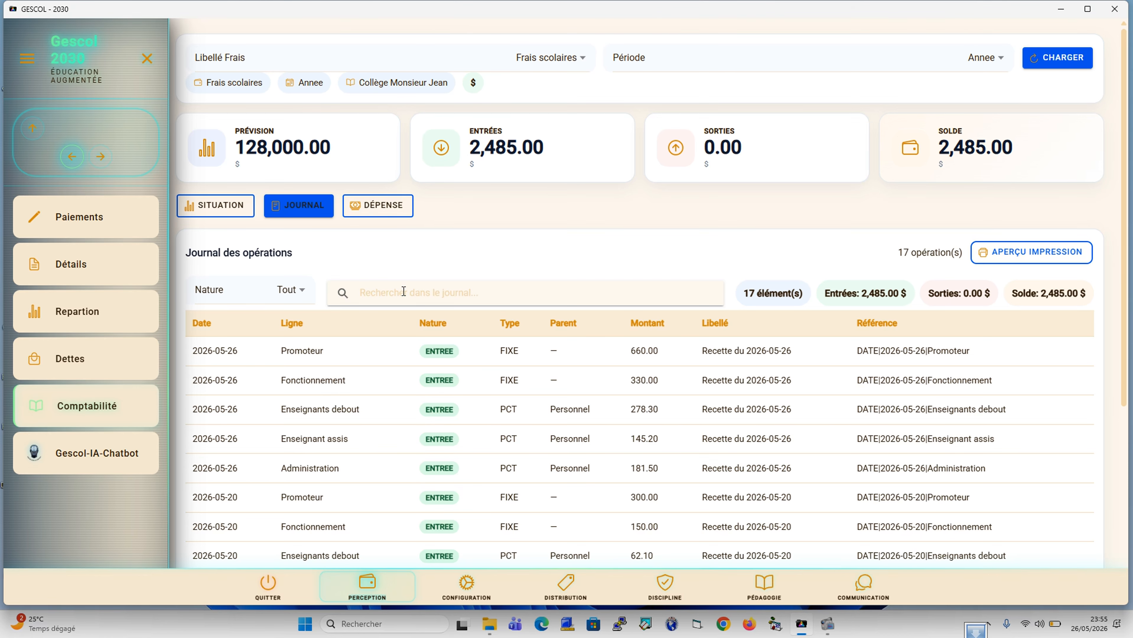
pyautogui.write('pro')
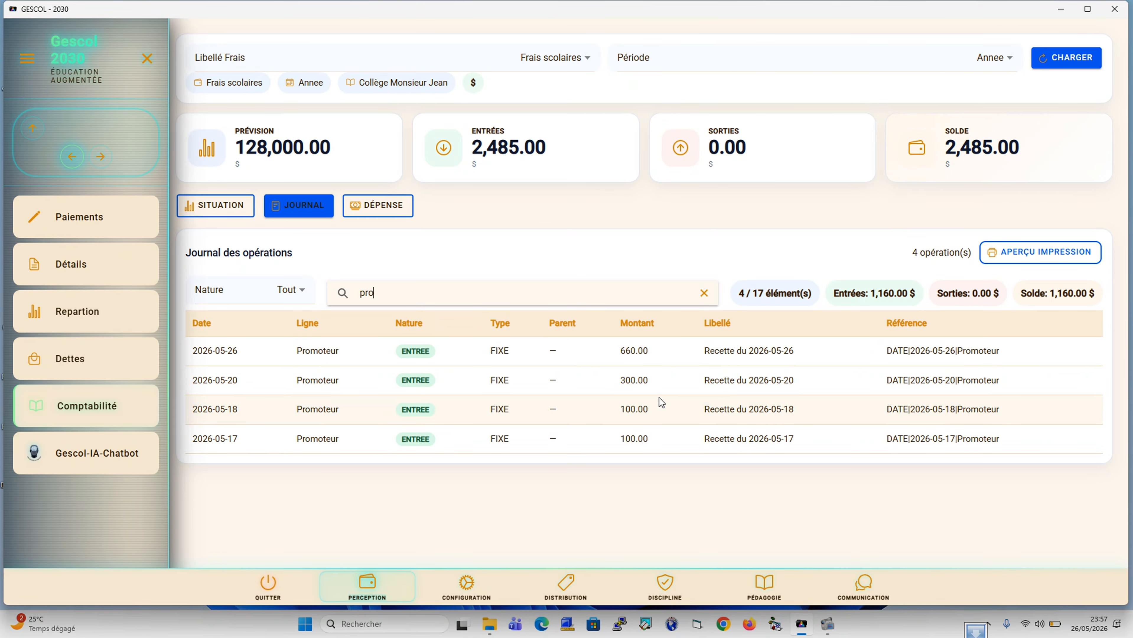
pyautogui.press('BackSpace')
pyautogui.press('BackSpace')
pyautogui.press('BackSpace')
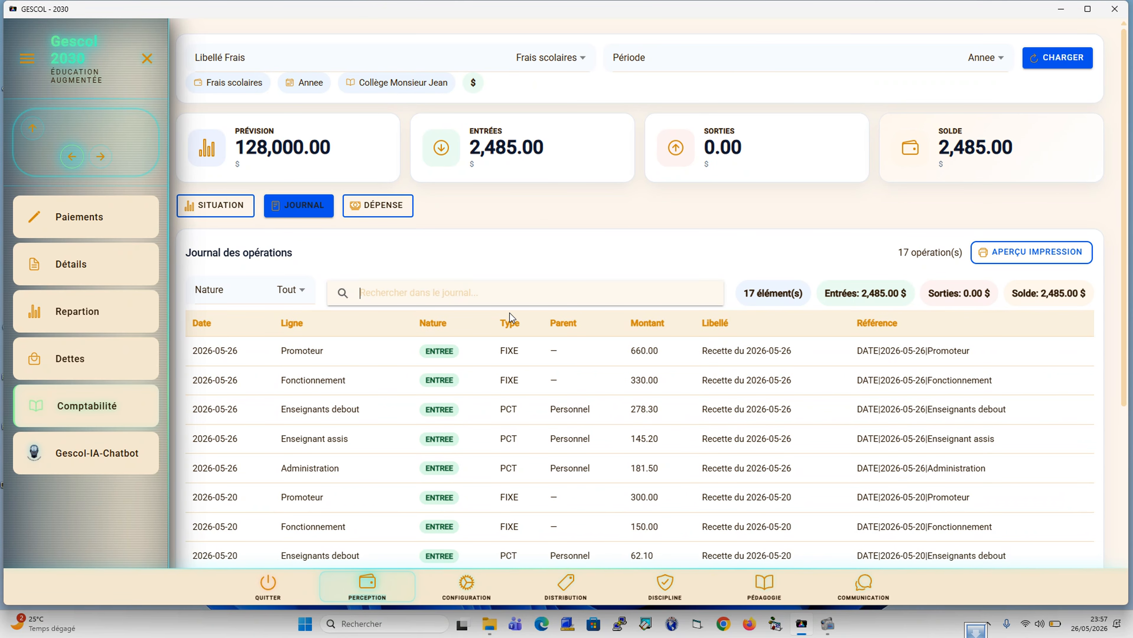
# Start an expense entry in the accounting section and assign it to the Promoteur budget line
pyautogui.click(369, 210)
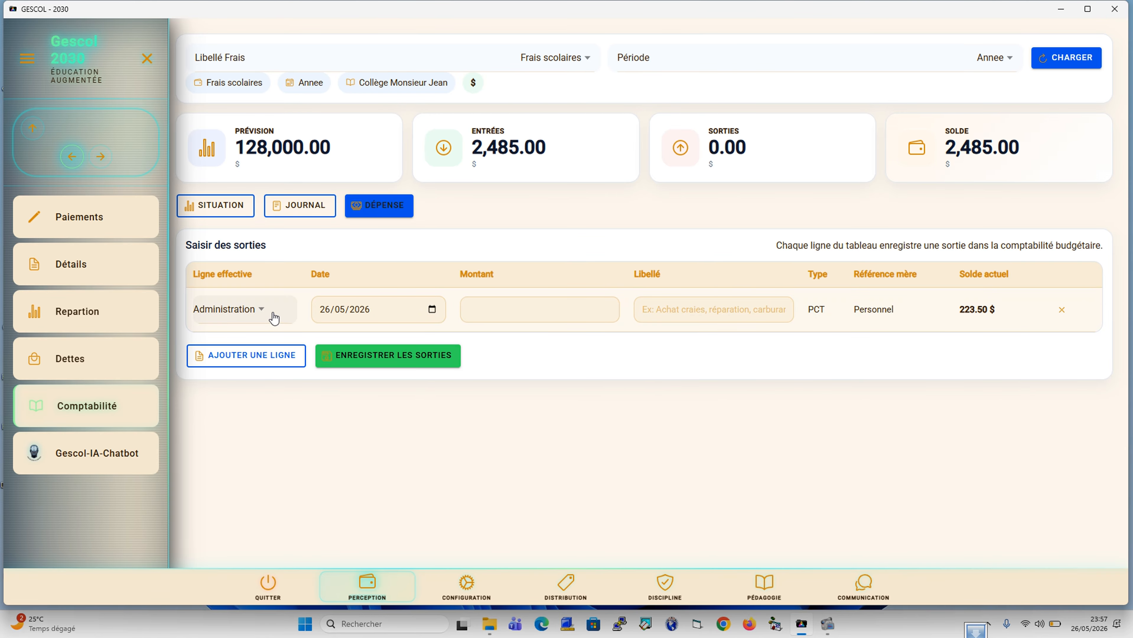
pyautogui.click(266, 308)
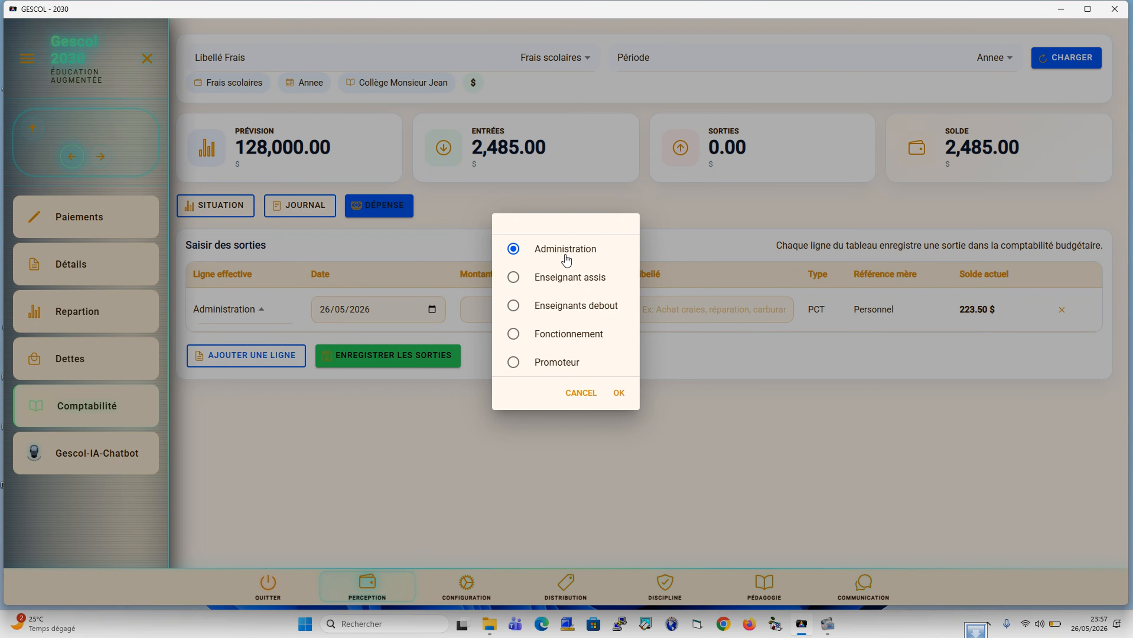
pyautogui.click(565, 363)
pyautogui.click(619, 393)
# Set the Promoteur expense amount to 150
pyautogui.click(501, 312)
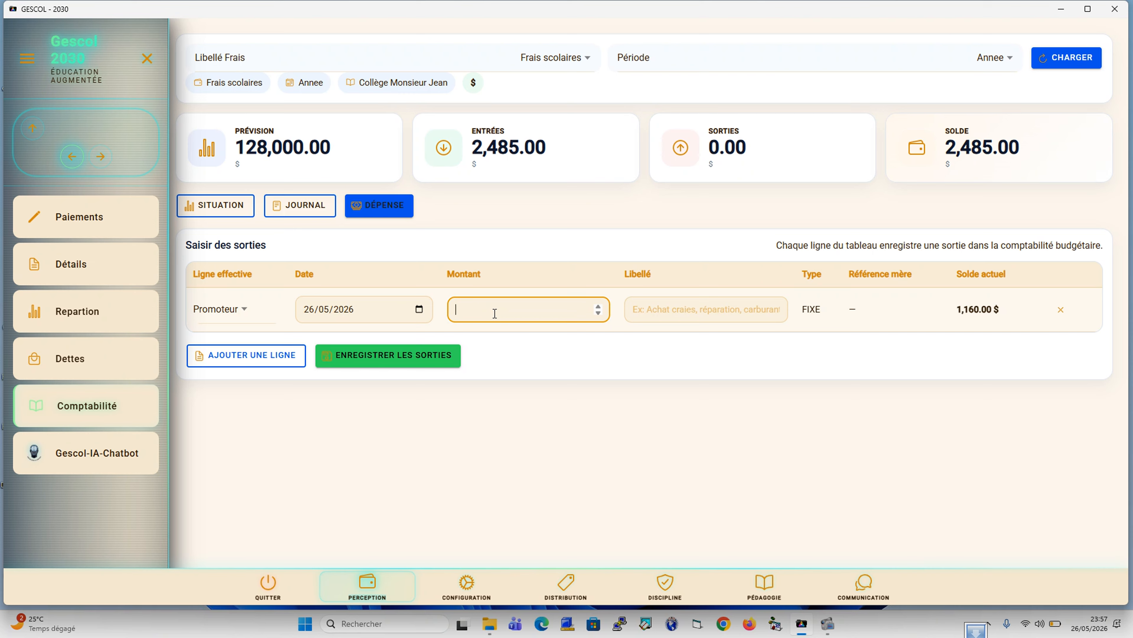
pyautogui.write('50')
pyautogui.press('Left')
pyautogui.write('1')
pyautogui.click(654, 313)
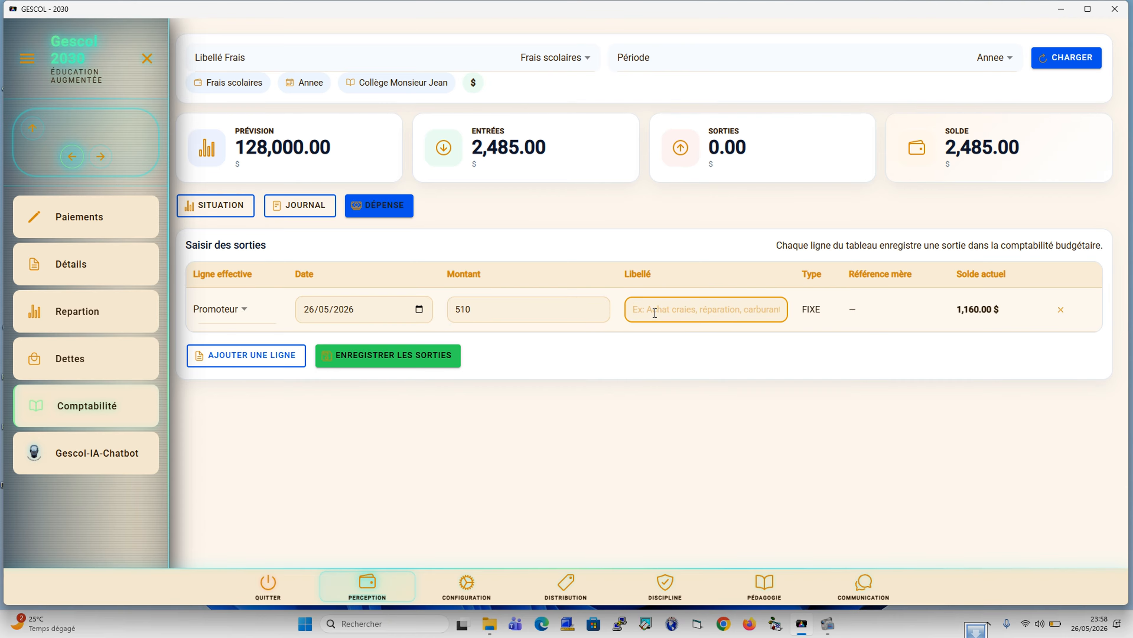
pyautogui.click(466, 311)
pyautogui.press('BackSpace')
pyautogui.press('BackSpace')
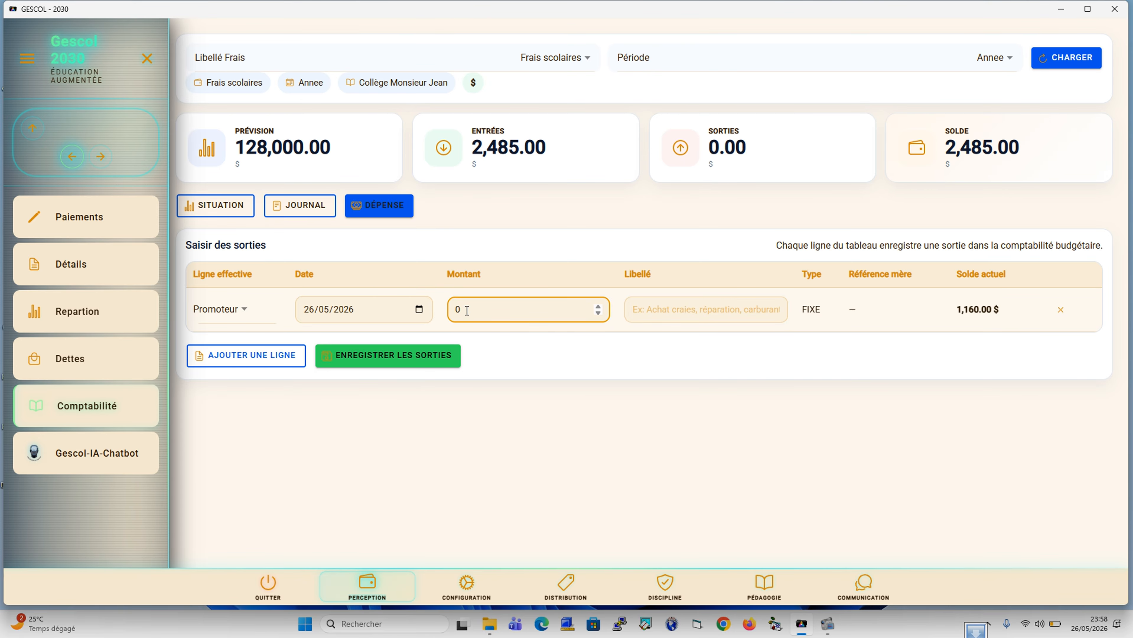
pyautogui.write('15')
# Label the Promoteur expense "Premier versement promo" and save it
pyautogui.click(661, 309)
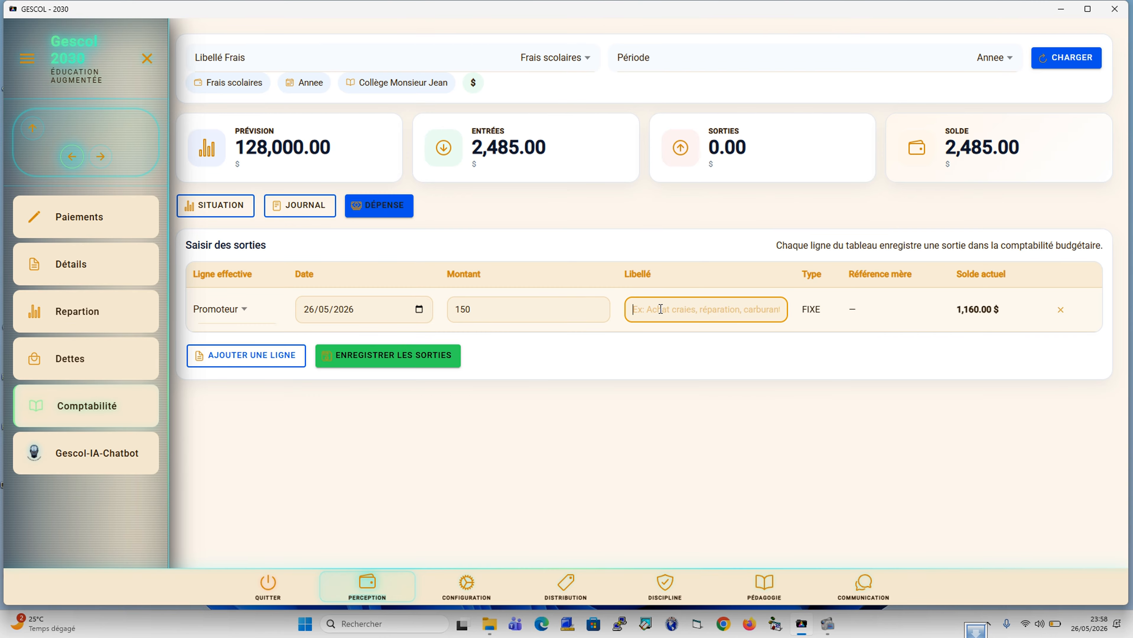
pyautogui.write('Preme')
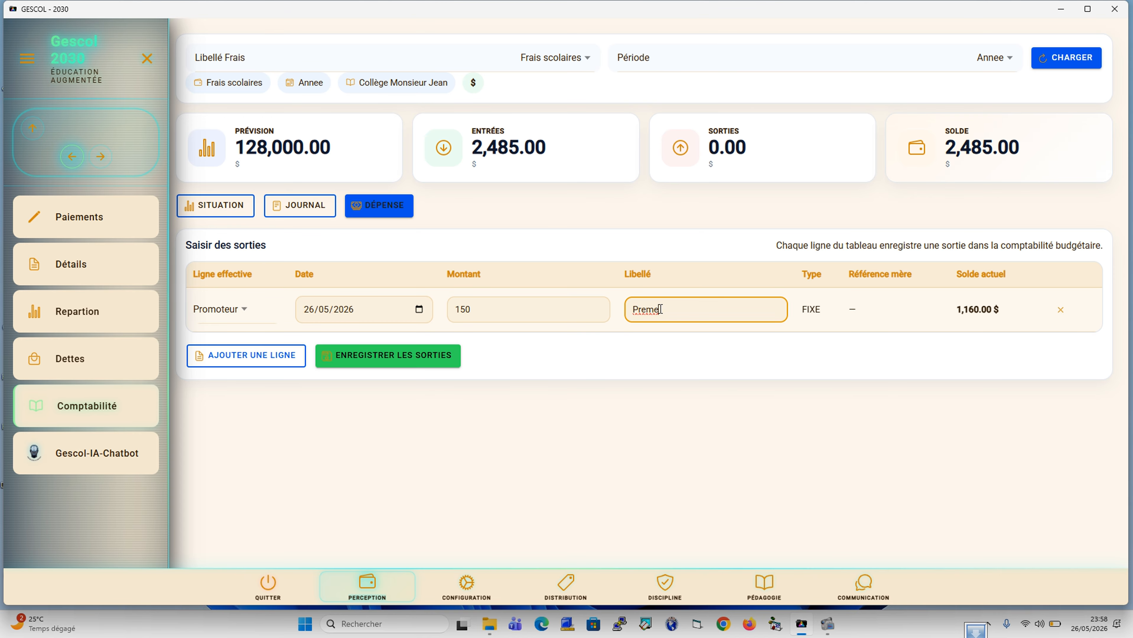
pyautogui.press('BackSpace')
pyautogui.write('ier versement promo')
pyautogui.click(854, 309)
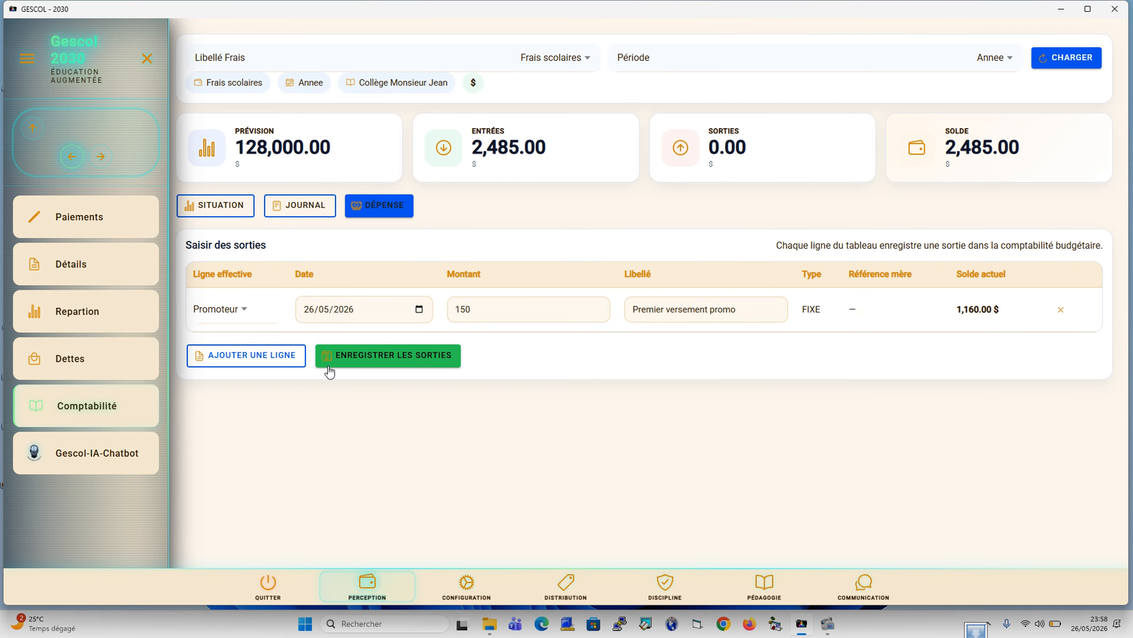
pyautogui.click(391, 359)
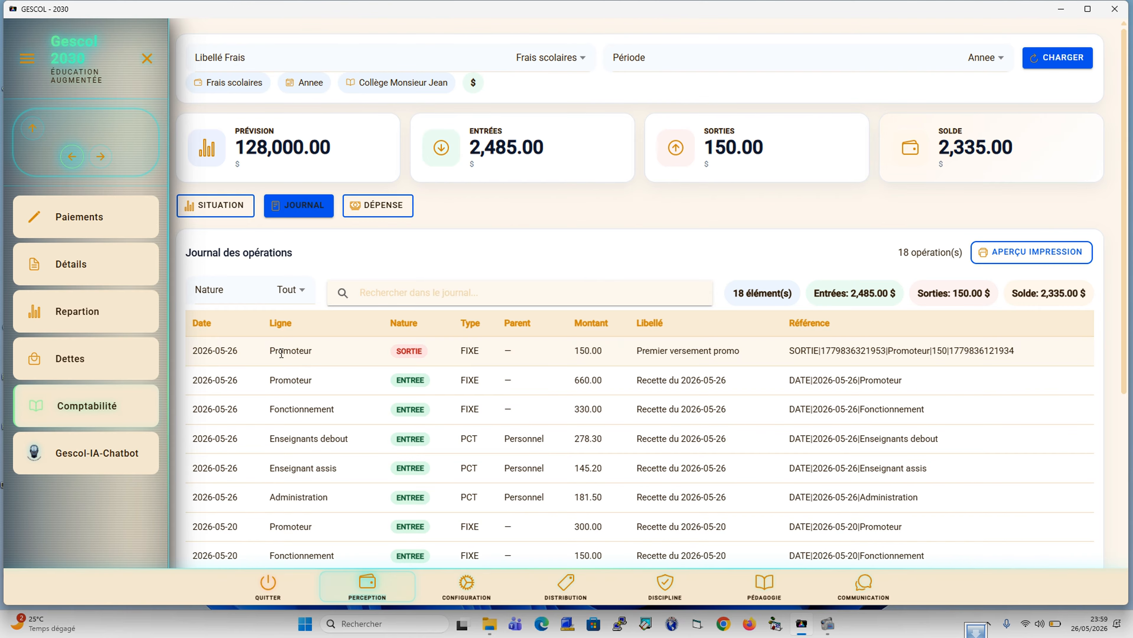
# Filter the journal of operations by "pro" and, in its place, by "ad"
pyautogui.click(440, 292)
pyautogui.write('pro')
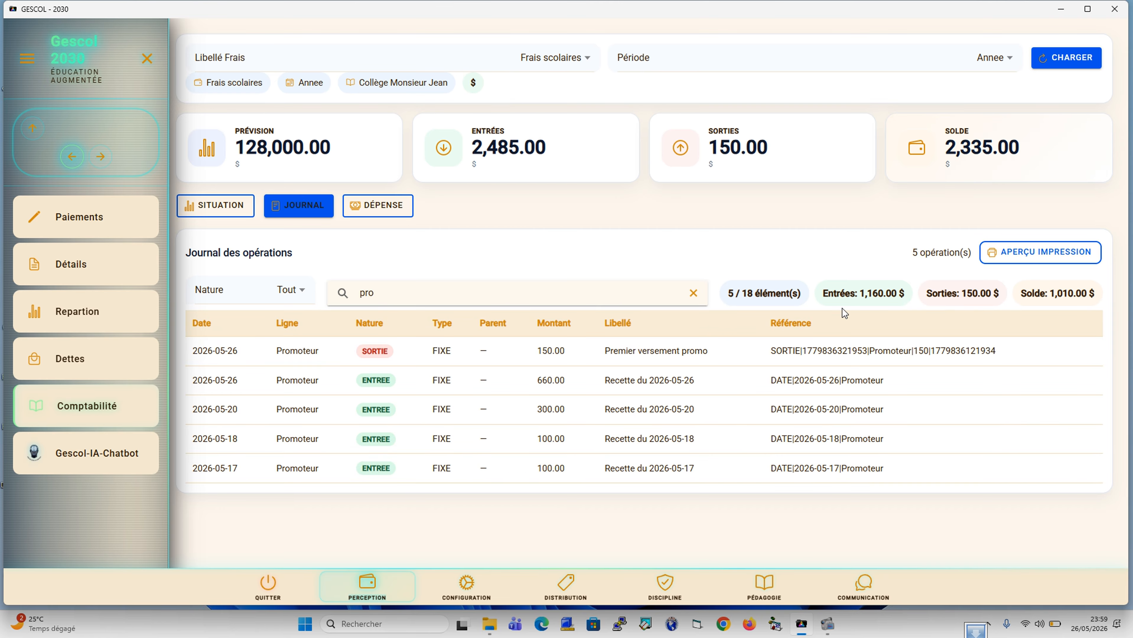
pyautogui.press('BackSpace')
pyautogui.press('BackSpace')
pyautogui.press('BackSpace')
pyautogui.write('adn')
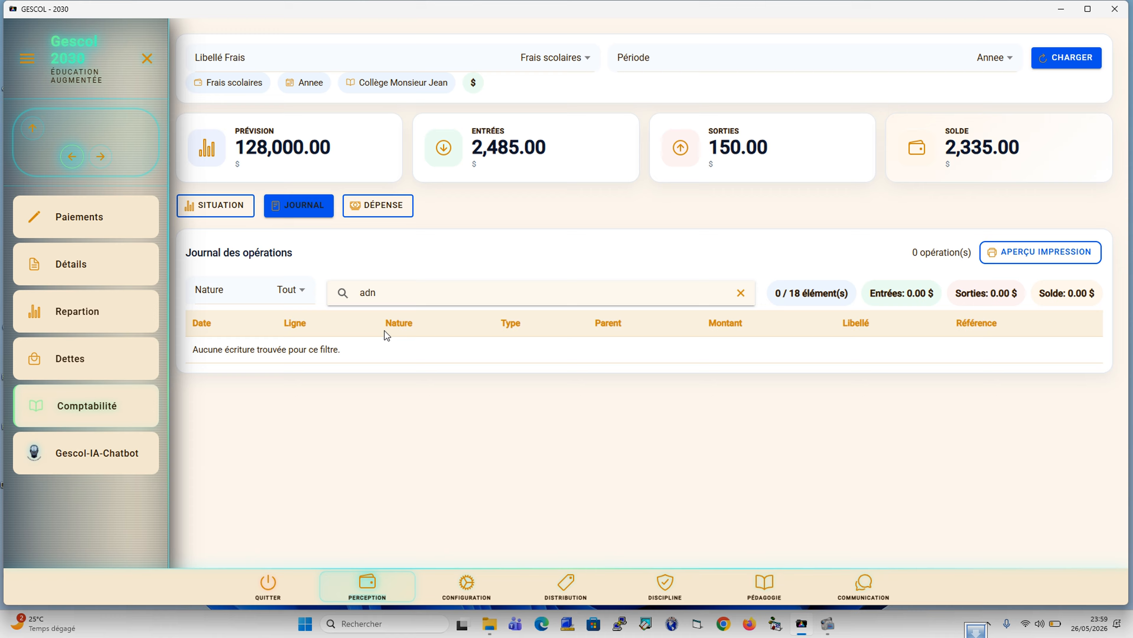
pyautogui.press('BackSpace')
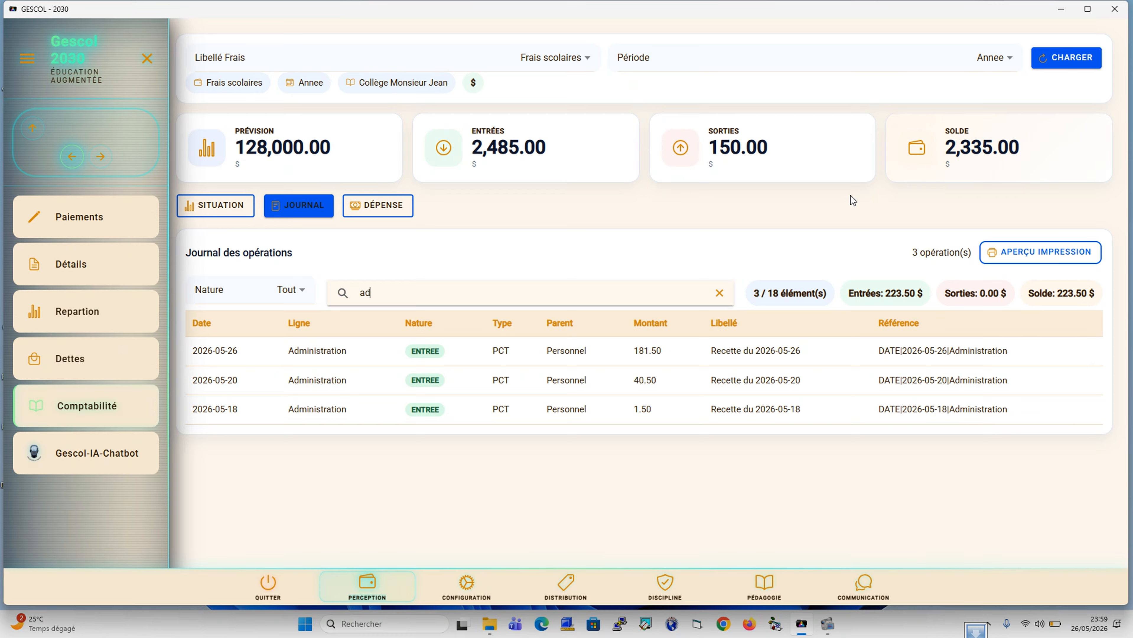
# Filter the journal of operations by "ensei"
pyautogui.doubleClick(569, 294)
pyautogui.write('eng')
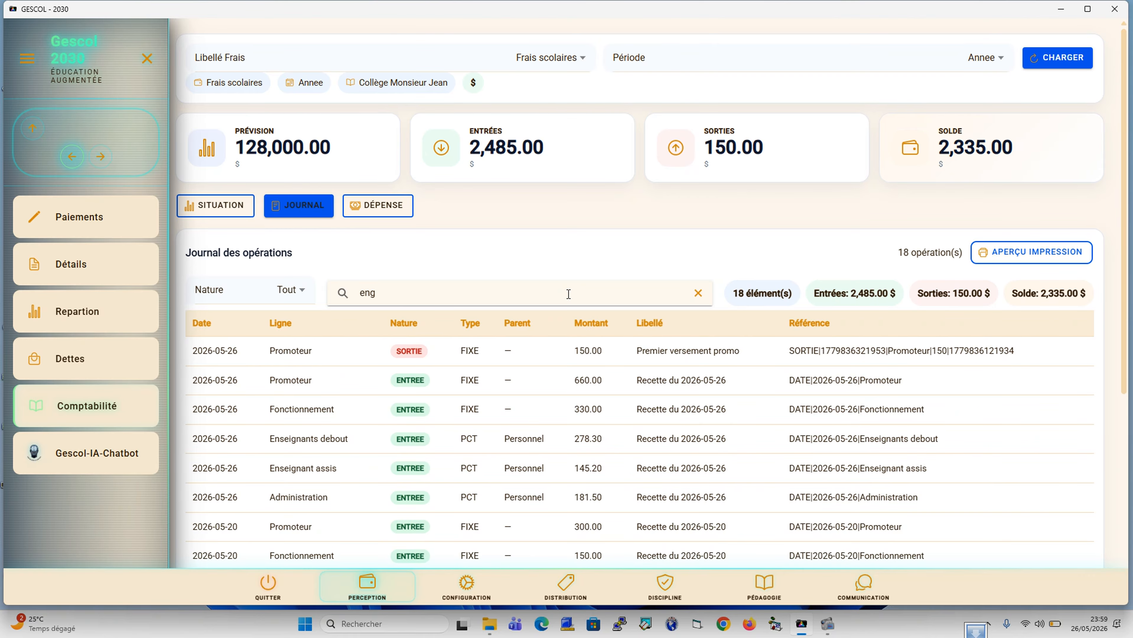
pyautogui.press('BackSpace')
pyautogui.write('sei')
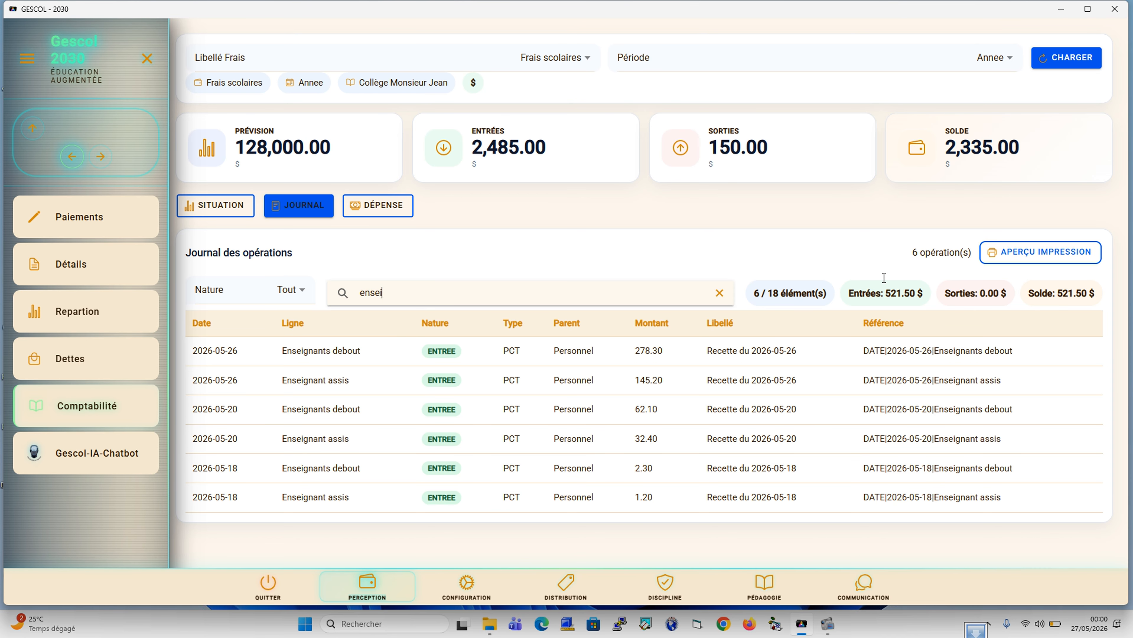
# Enter a new expense of 50 on the Administration line with the label "Courses admin"
pyautogui.click(364, 219)
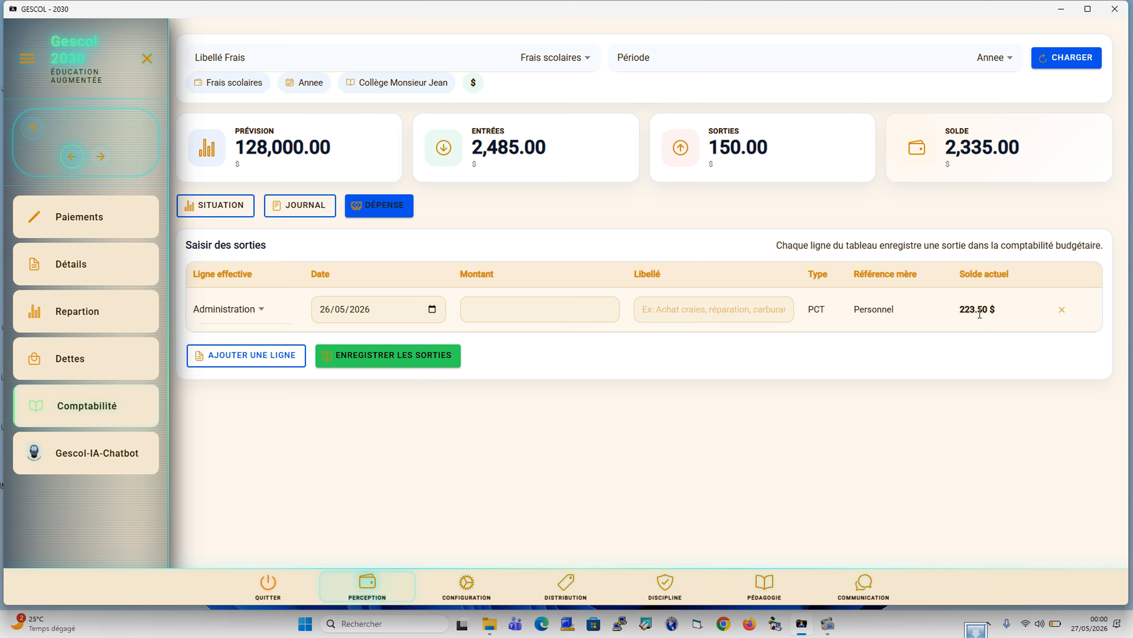
pyautogui.click(543, 317)
pyautogui.write('50')
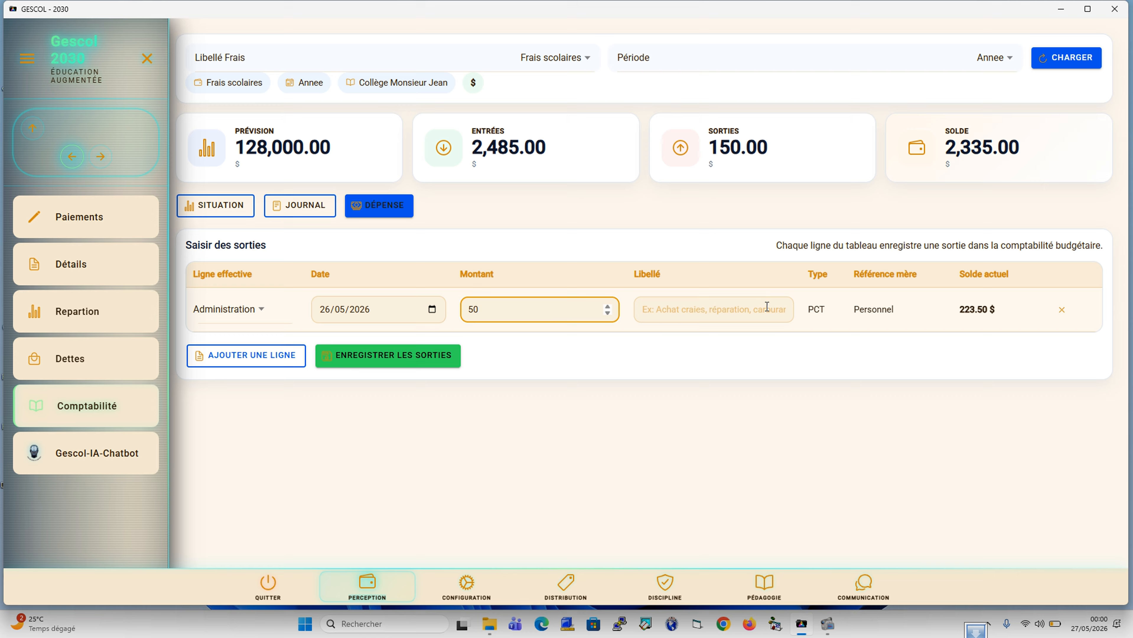
pyautogui.click(746, 311)
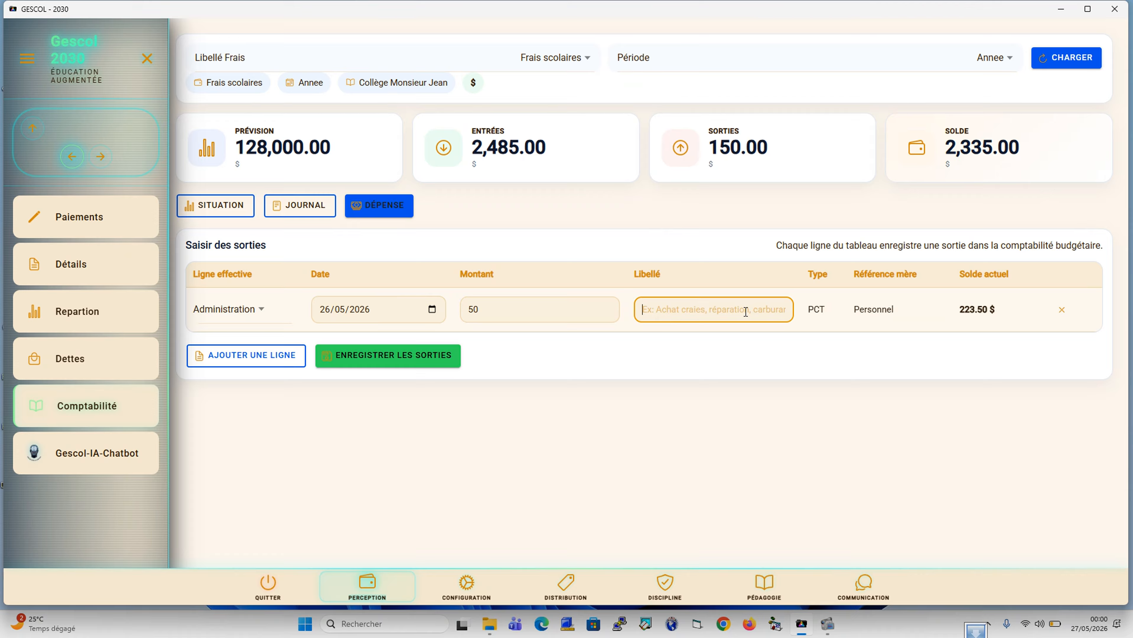
pyautogui.write('Courses admin')
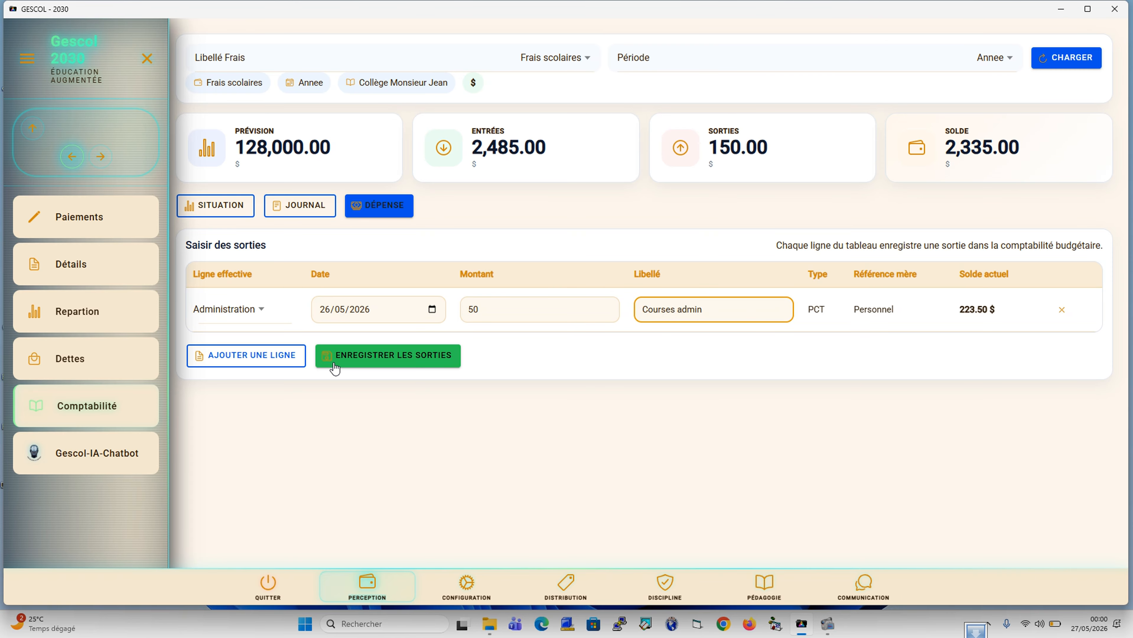
# Add a second expense line for Fonctionnement with an amount of 80 and the label "Achat craies"
pyautogui.click(250, 356)
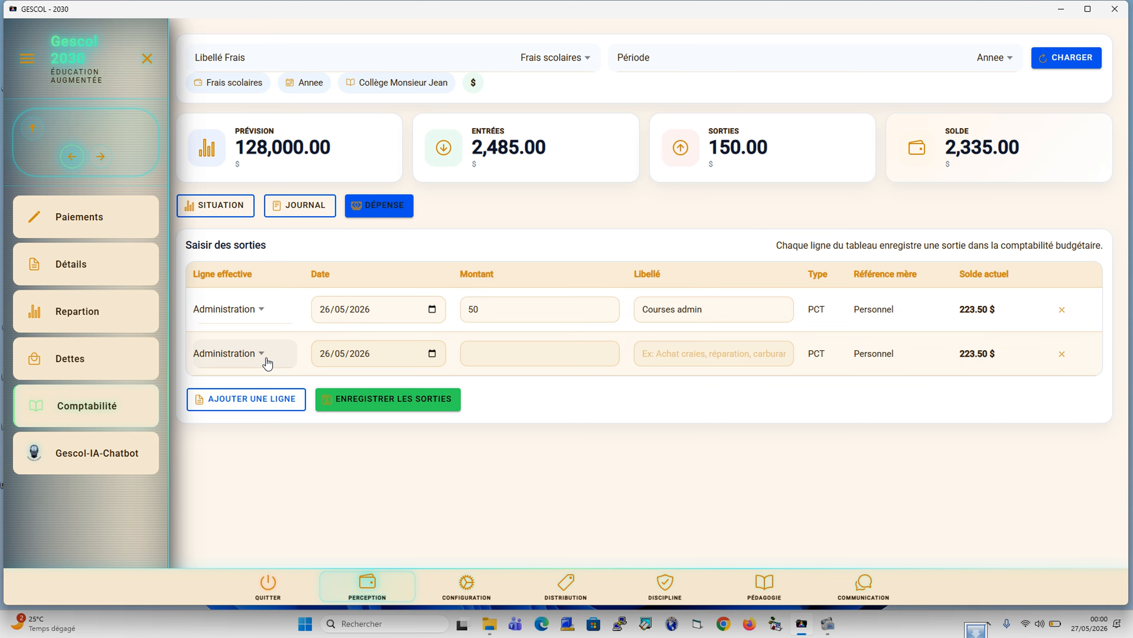
pyautogui.click(267, 362)
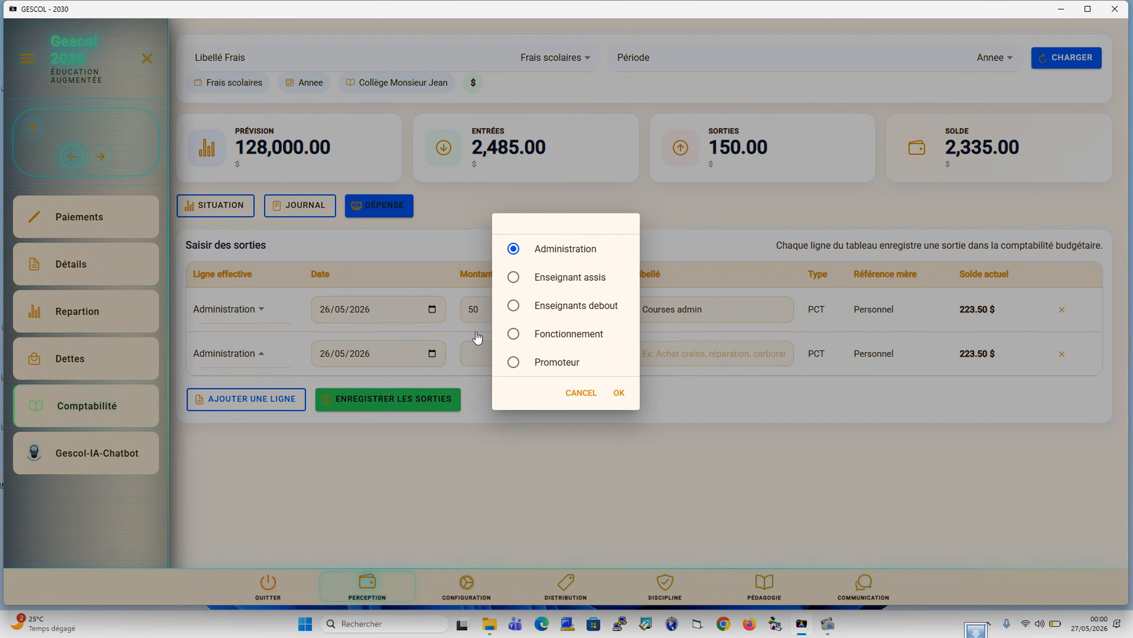
pyautogui.click(555, 341)
pyautogui.click(619, 394)
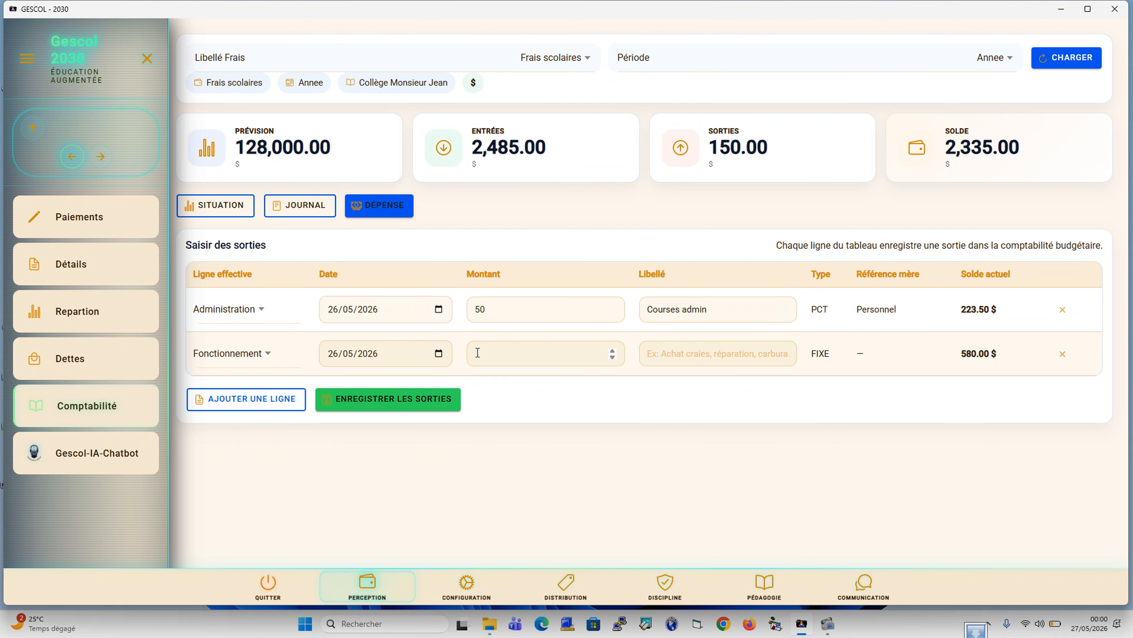
pyautogui.click(502, 356)
pyautogui.write('80')
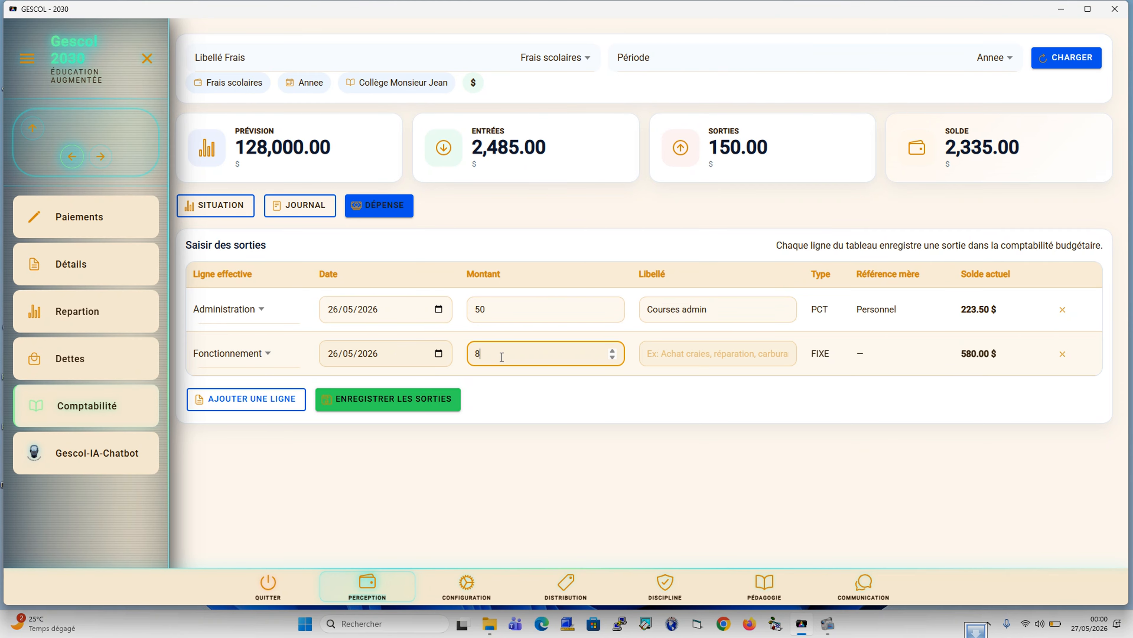
pyautogui.click(688, 354)
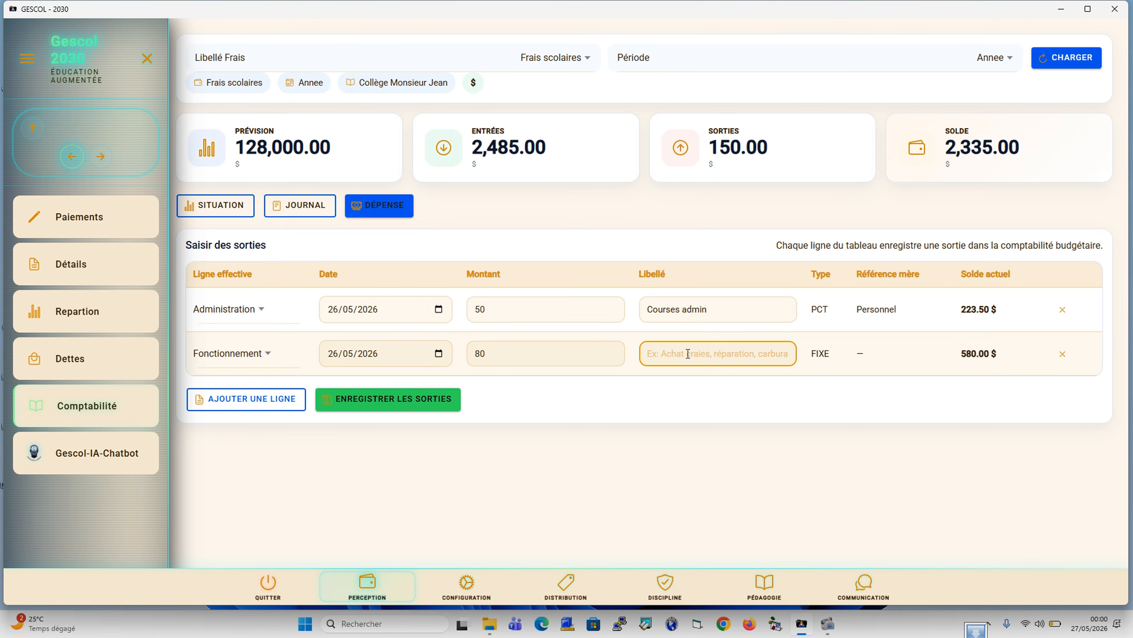
pyautogui.write('Achat craies')
# Add a third expense line for Enseignants debout with an amount of 100 and the label "Avance sur salire", and save all the expenses
pyautogui.click(279, 403)
pyautogui.click(263, 402)
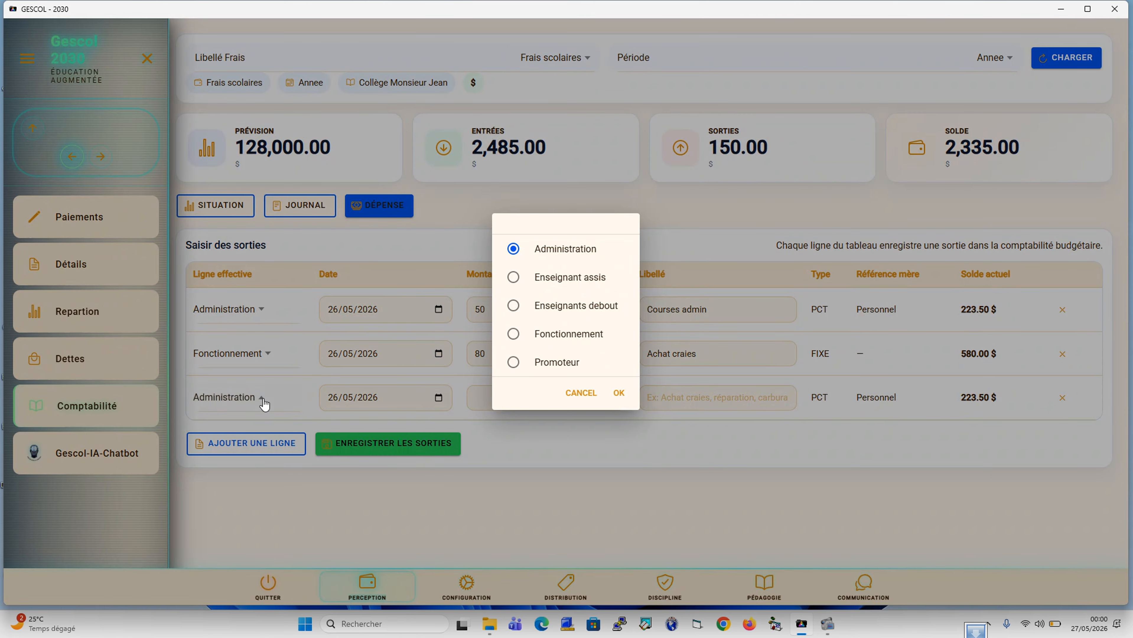
pyautogui.click(569, 313)
pyautogui.click(619, 394)
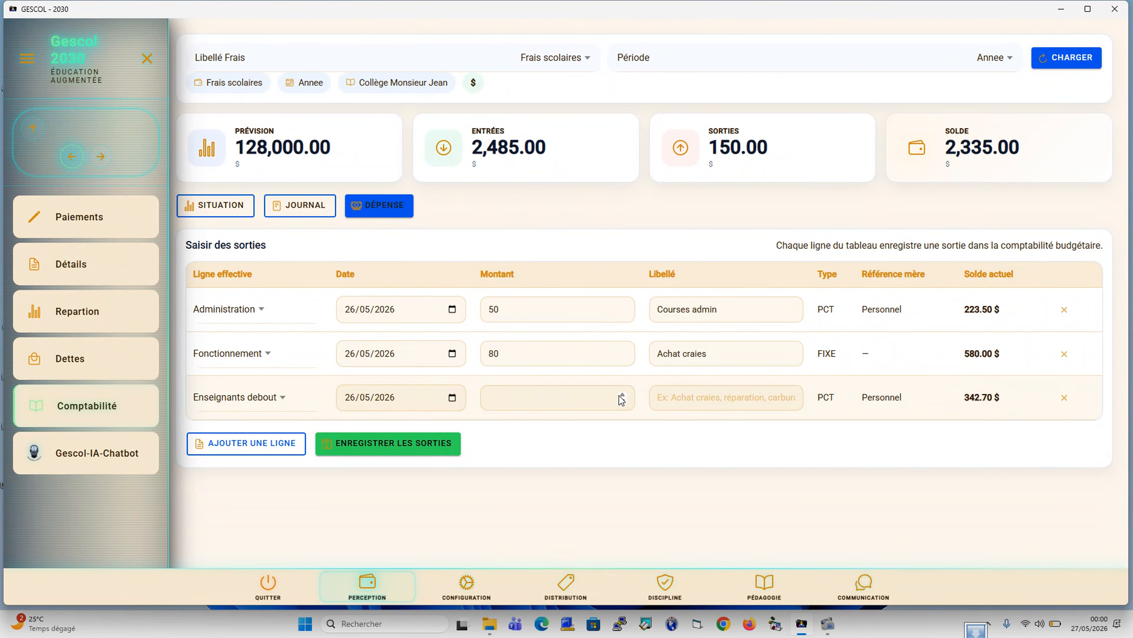
pyautogui.click(502, 405)
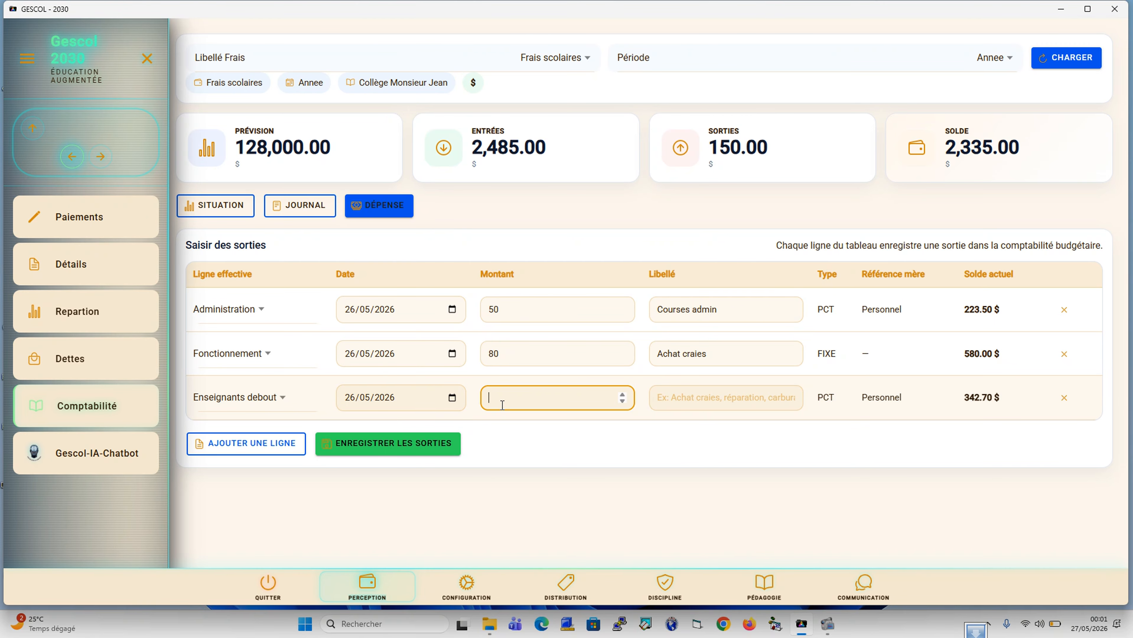
pyautogui.write('100')
pyautogui.click(669, 406)
pyautogui.write('A')
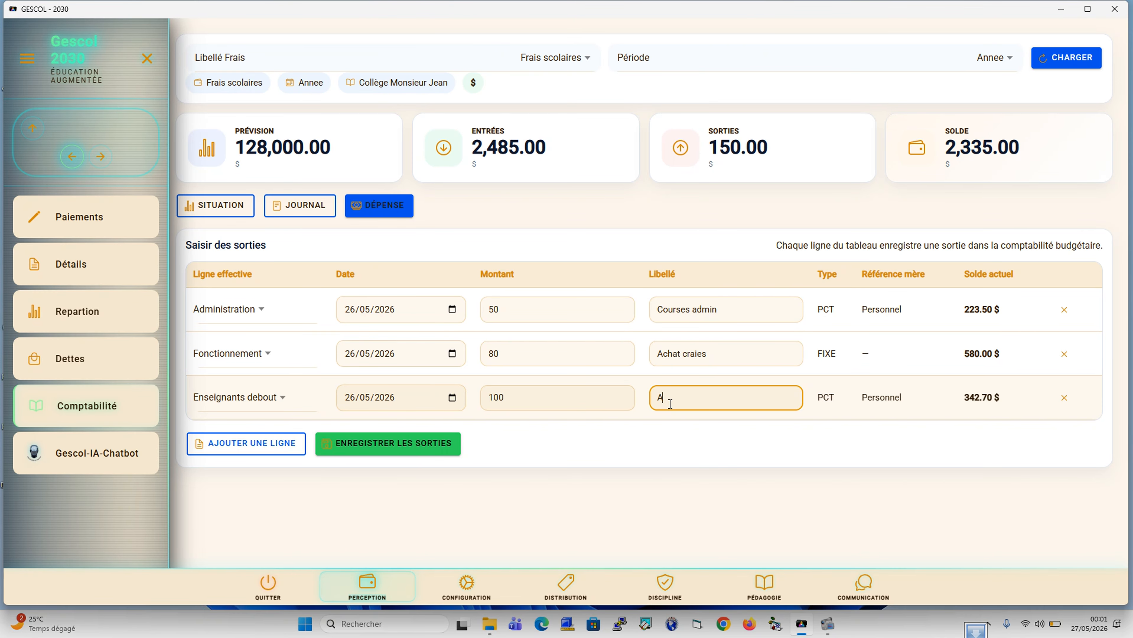
pyautogui.write('vance sur salire')
pyautogui.click(383, 448)
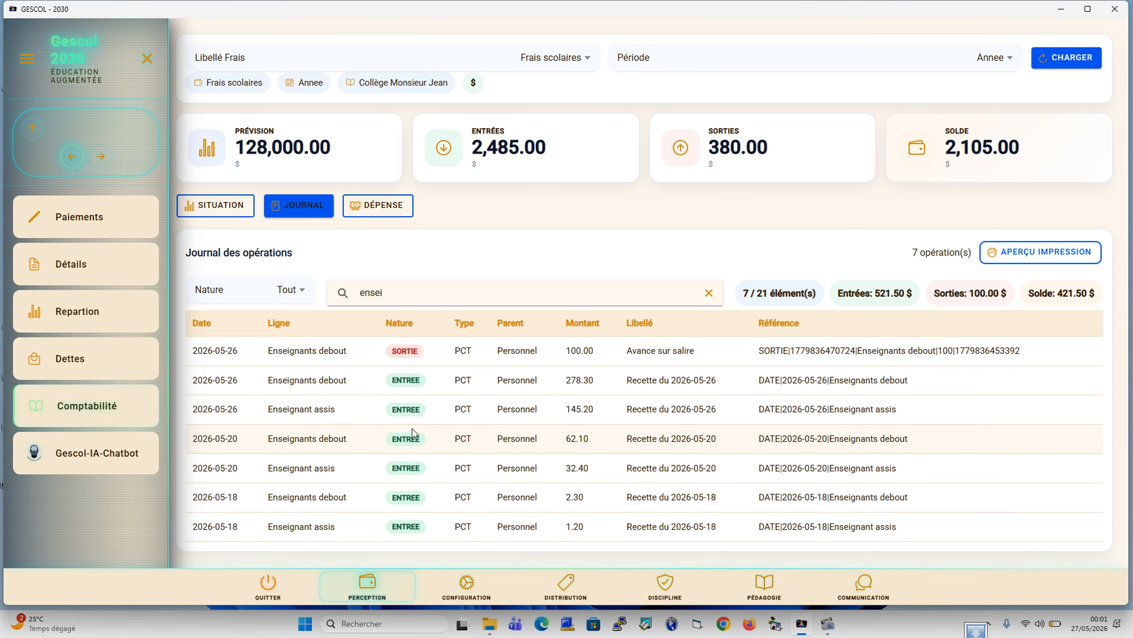
# Reload the accounting page to review the budget situation by line, and open the unfiltered journal of operations
pyautogui.click(91, 365)
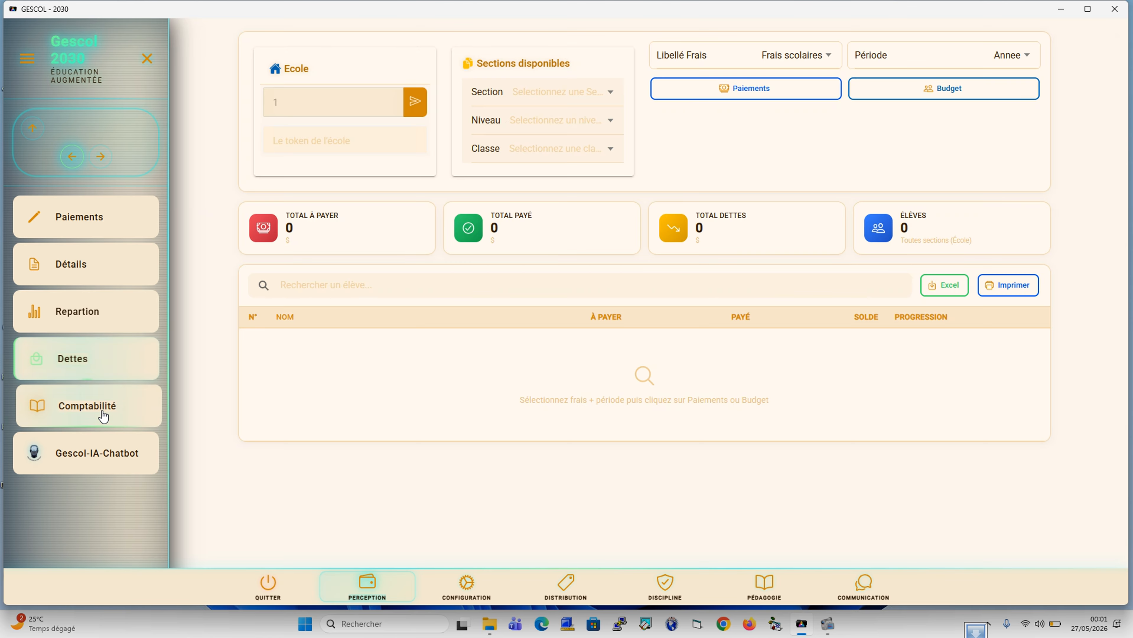
pyautogui.click(105, 410)
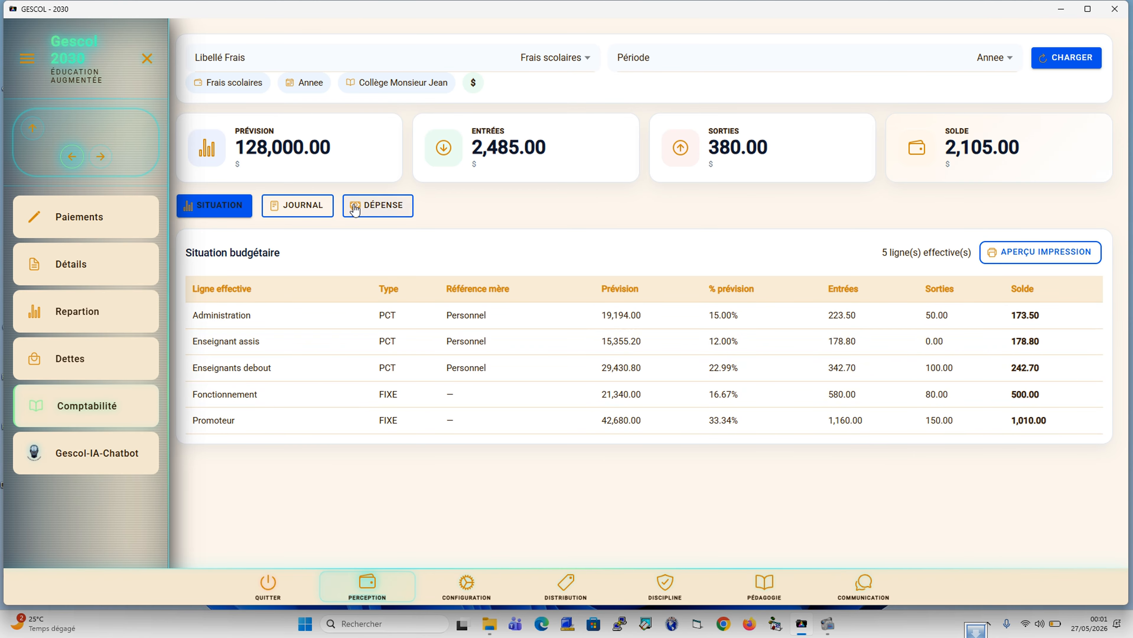
pyautogui.click(298, 210)
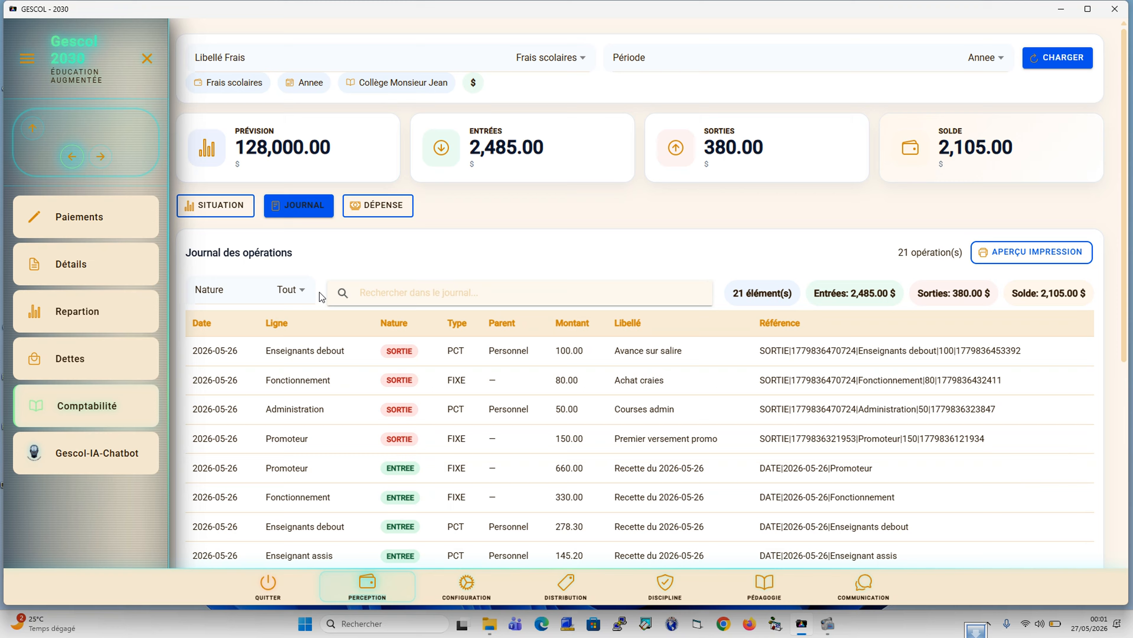
# Filter the journal of operations by the nature Entrées and, in its place, by Sorties
pyautogui.click(300, 290)
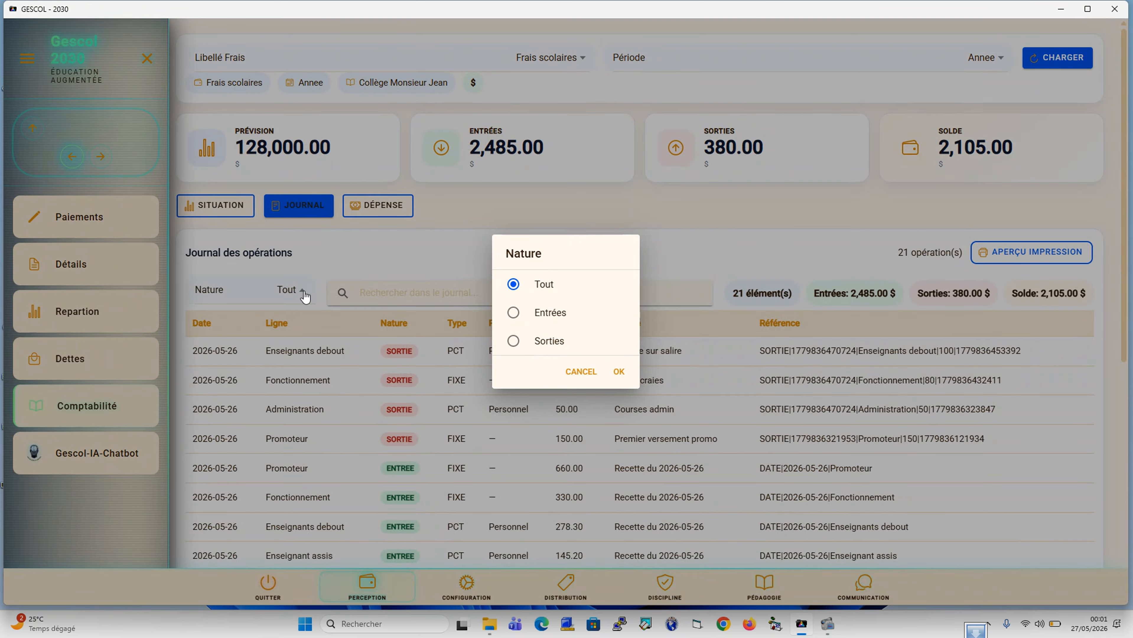
pyautogui.click(514, 313)
pyautogui.click(618, 372)
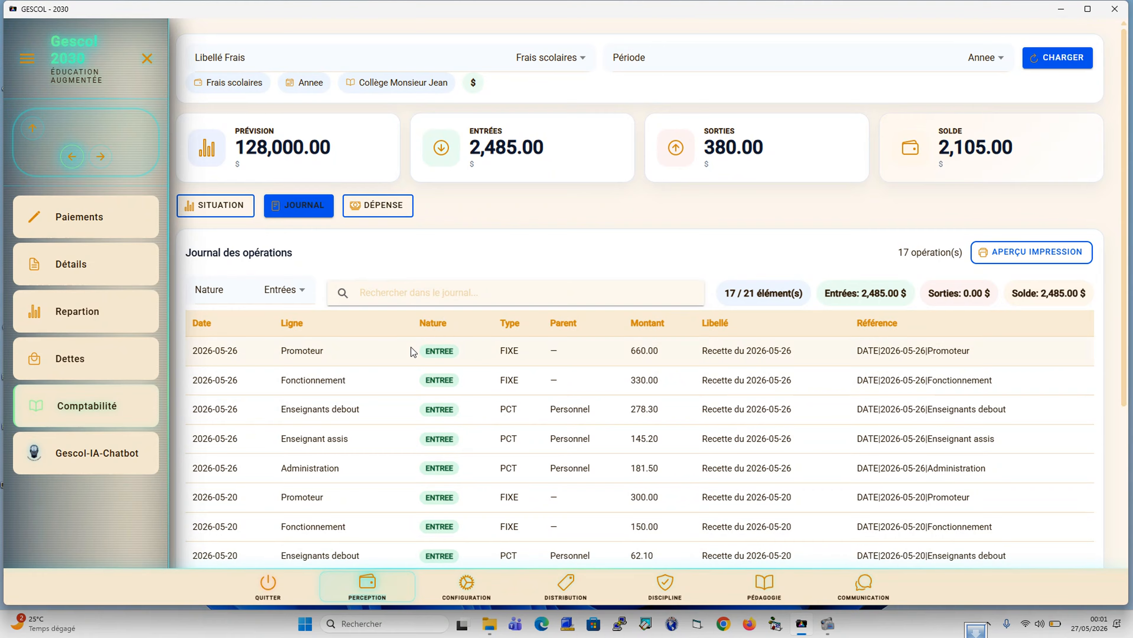
pyautogui.click(302, 292)
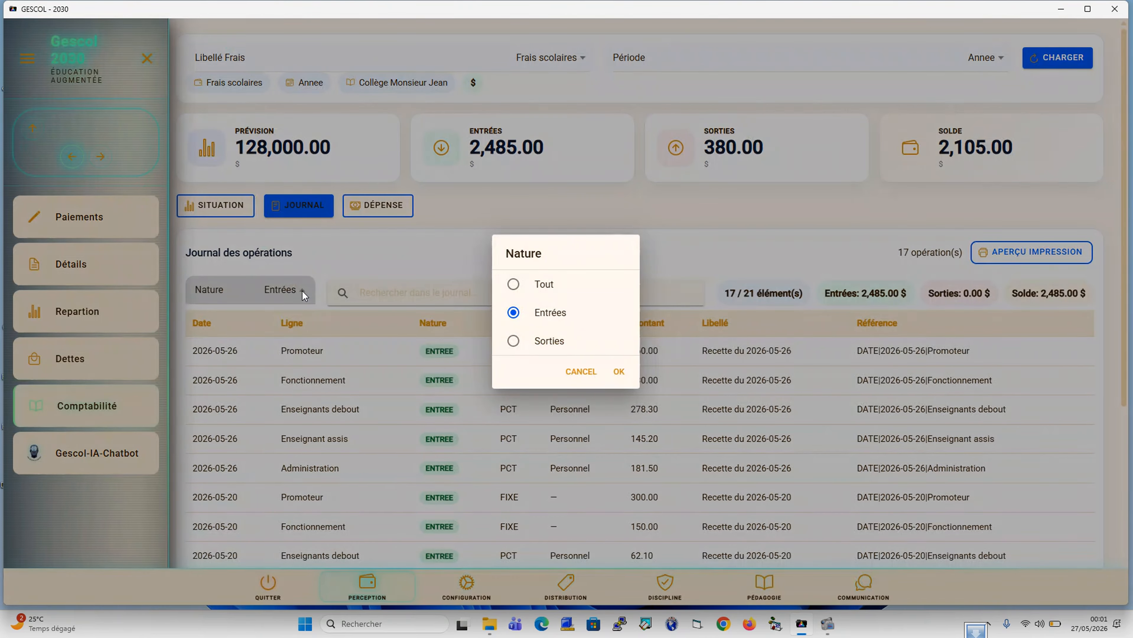
pyautogui.click(514, 342)
pyautogui.click(619, 372)
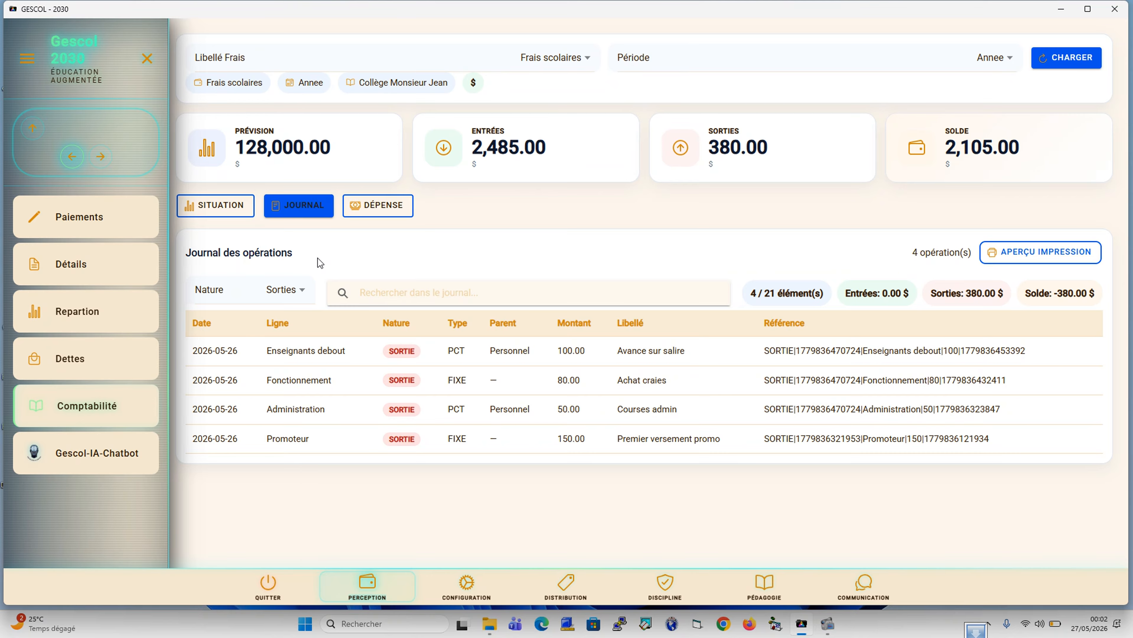
# Reset the journal's nature filter to Tout
pyautogui.click(304, 290)
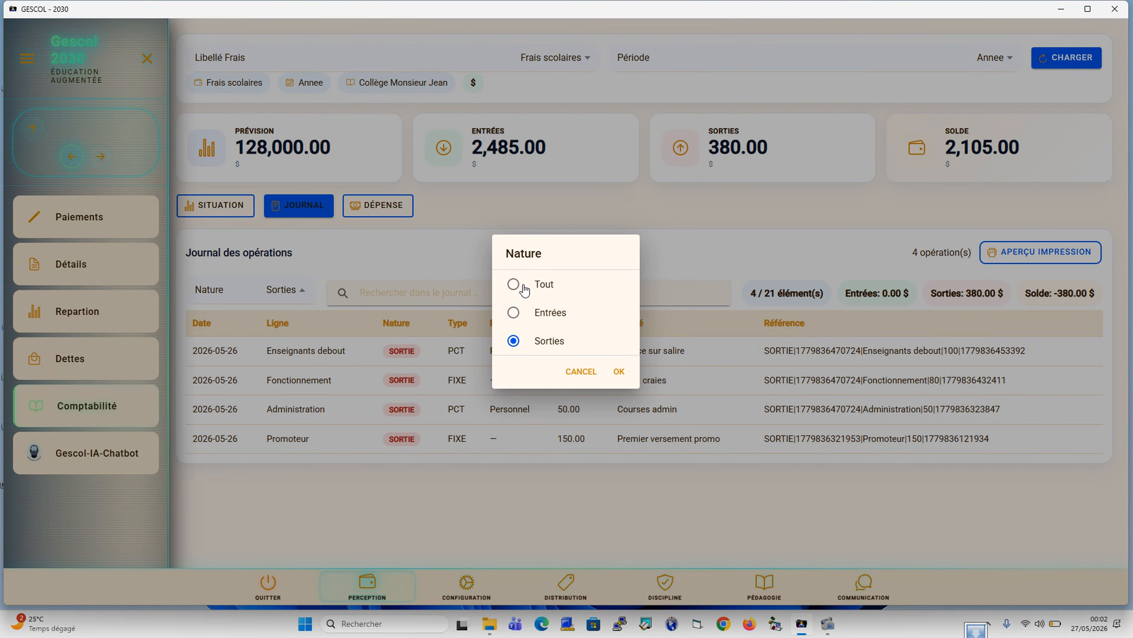
pyautogui.click(514, 285)
pyautogui.click(619, 372)
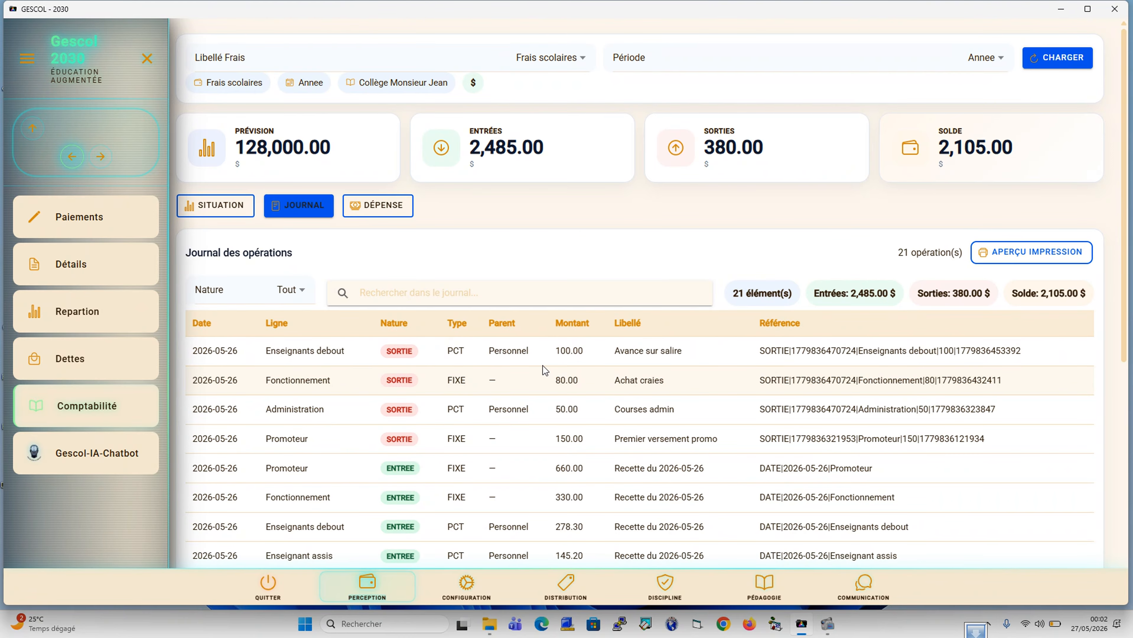
# Switch the journal's nature filter to Entrées again and from there to Sorties
pyautogui.click(291, 290)
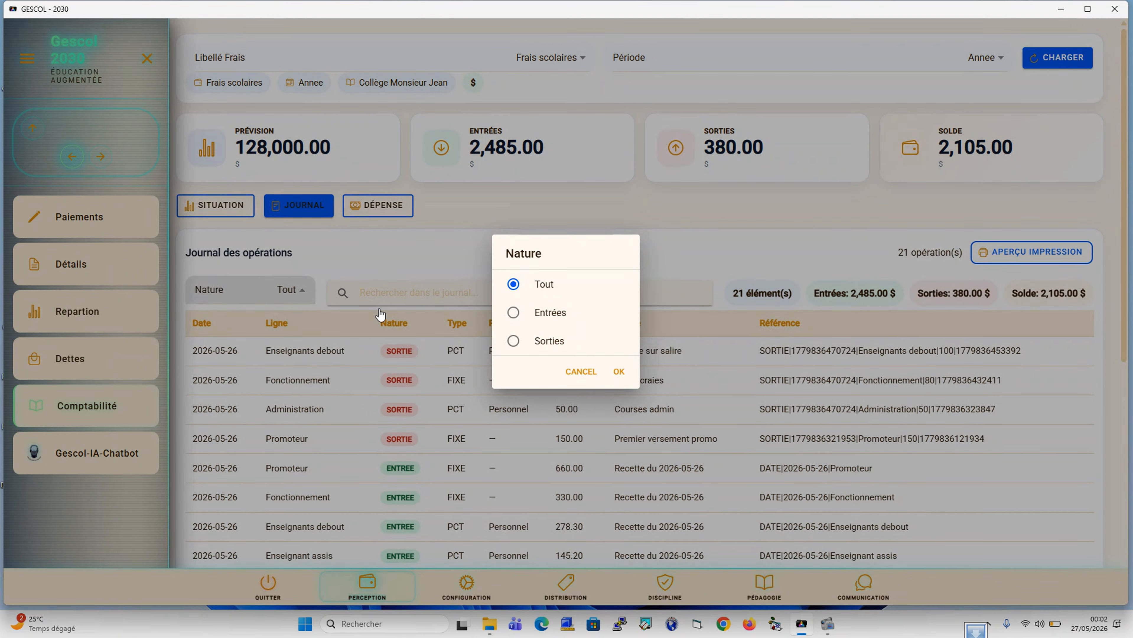
pyautogui.click(536, 321)
pyautogui.click(619, 371)
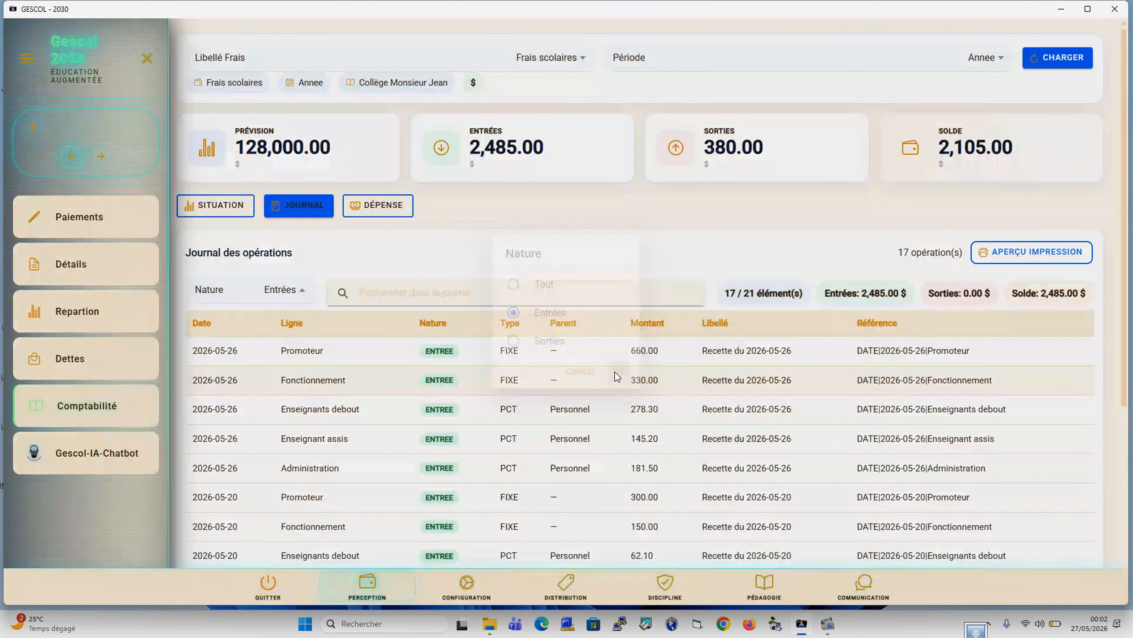
pyautogui.click(311, 298)
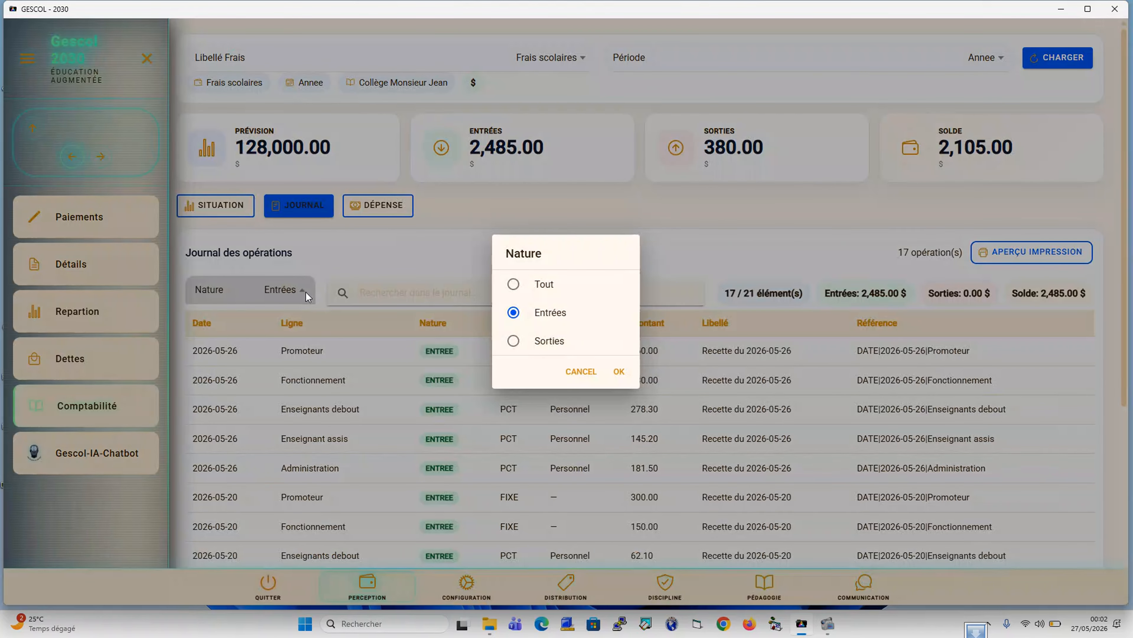
pyautogui.click(515, 341)
pyautogui.click(619, 374)
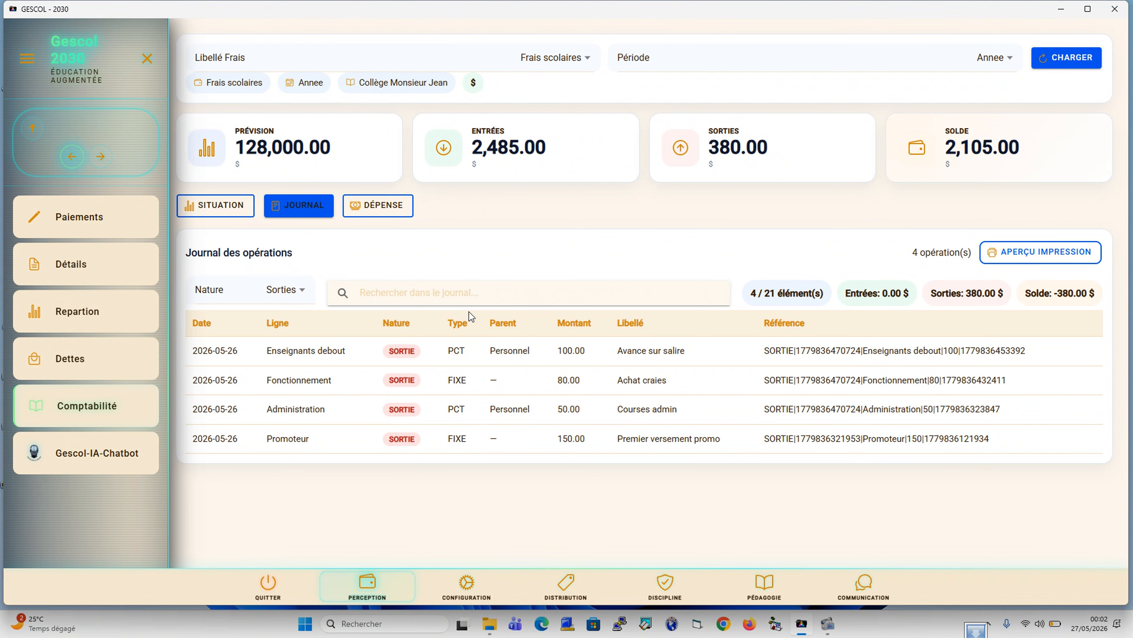
# Set the nature filter back to Tout to list both income and expense operations
pyautogui.click(300, 295)
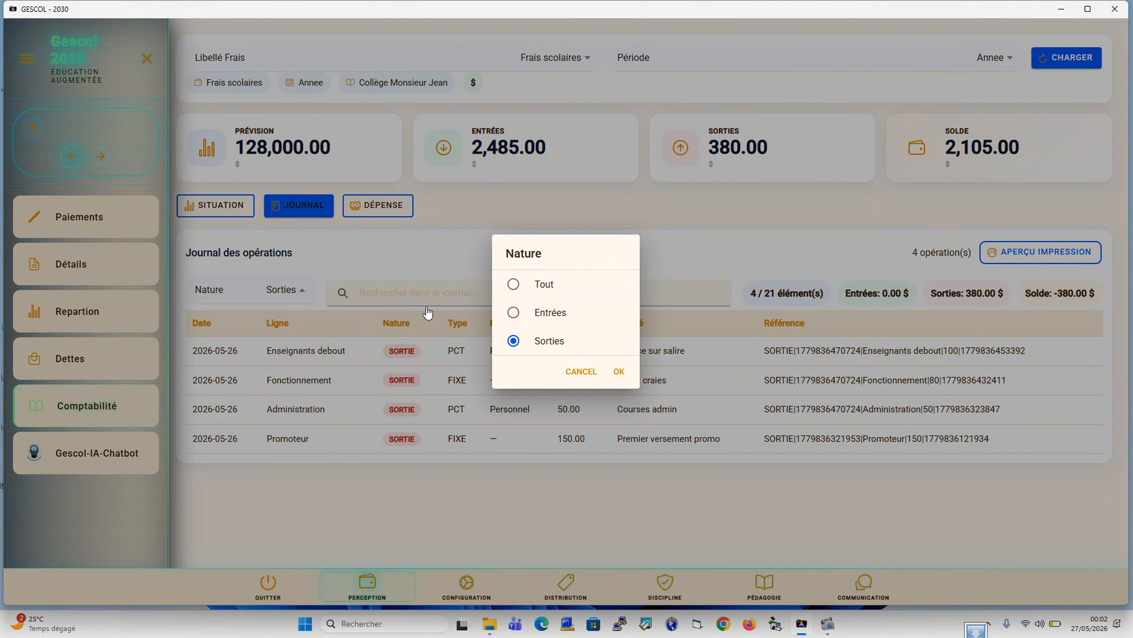
pyautogui.click(514, 285)
pyautogui.click(619, 374)
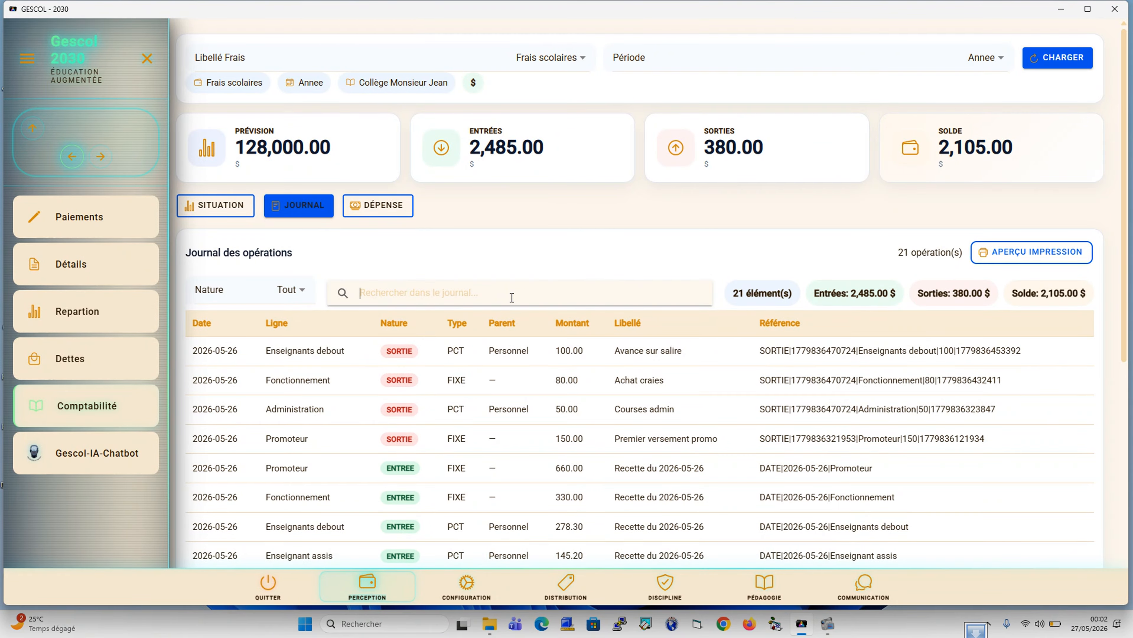
# Search the journal of operations for "fonct", examine the print preview of the filtered list, and close it
pyautogui.click(512, 297)
pyautogui.write('fonct')
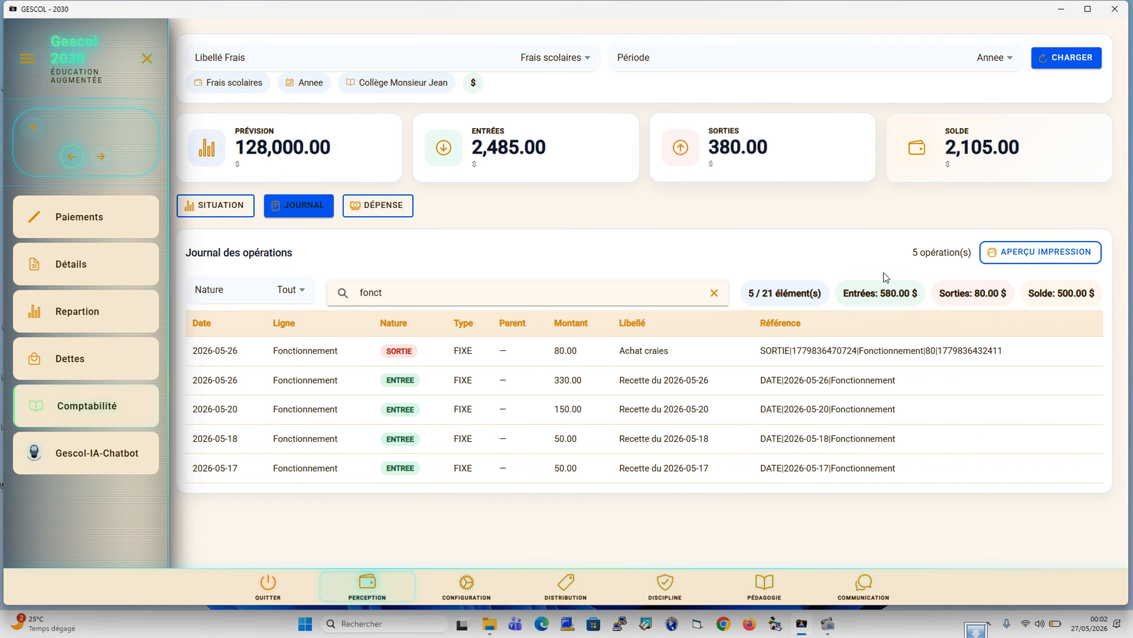
pyautogui.click(1012, 260)
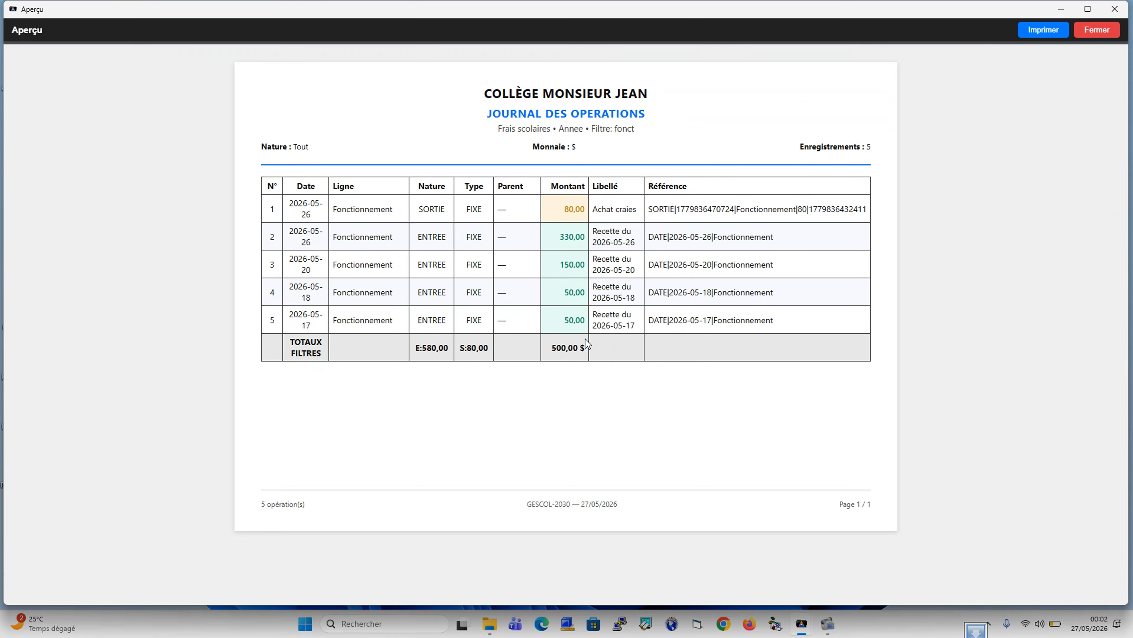
pyautogui.click(1095, 31)
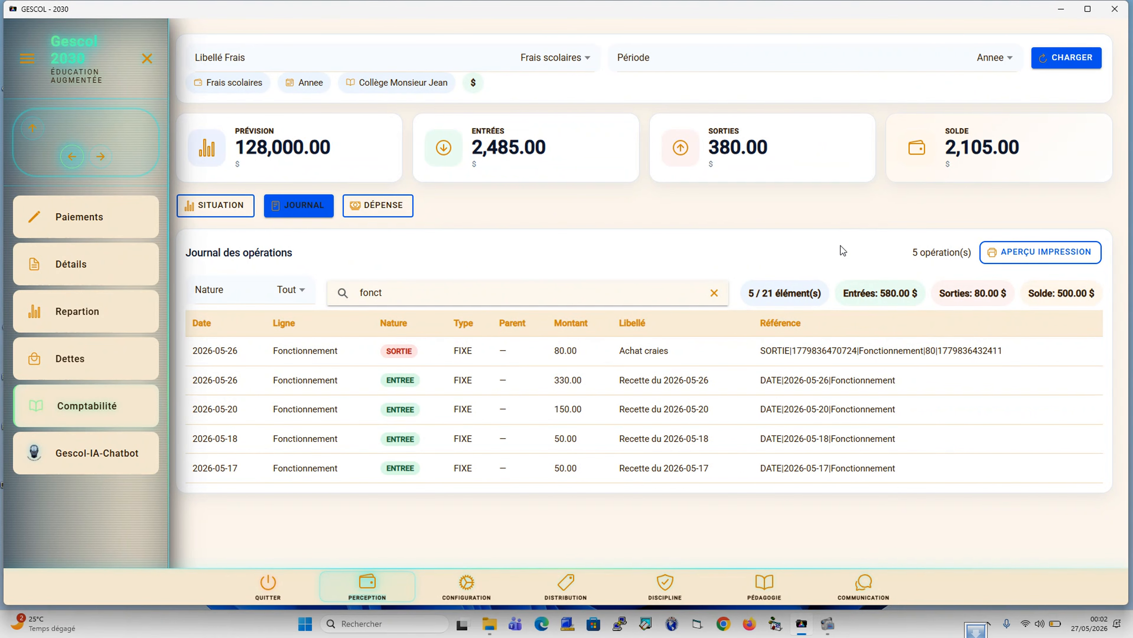